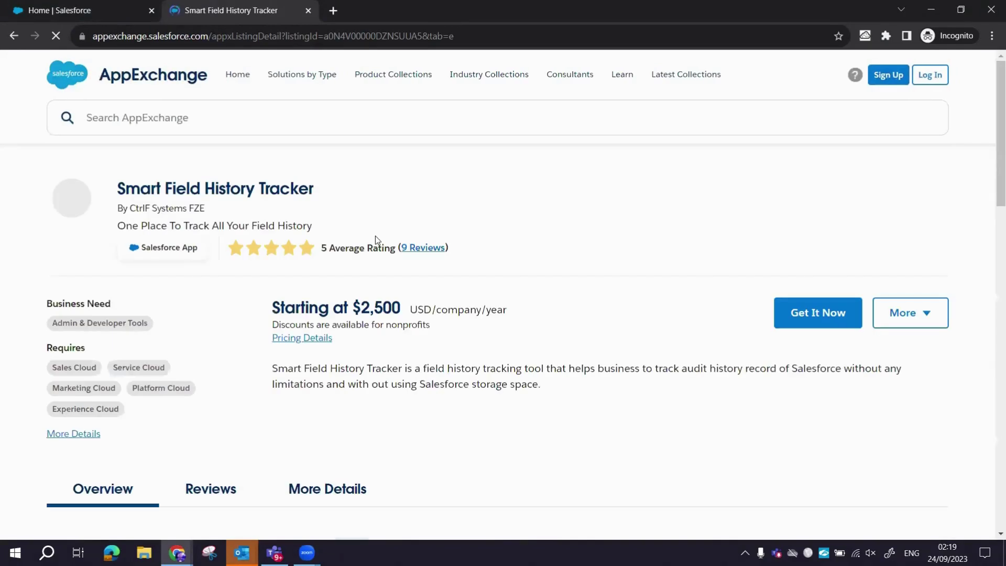
# Start getting Smart Field History Tracker and choose to log in rather than continue as guest.
pyautogui.click(820, 313)
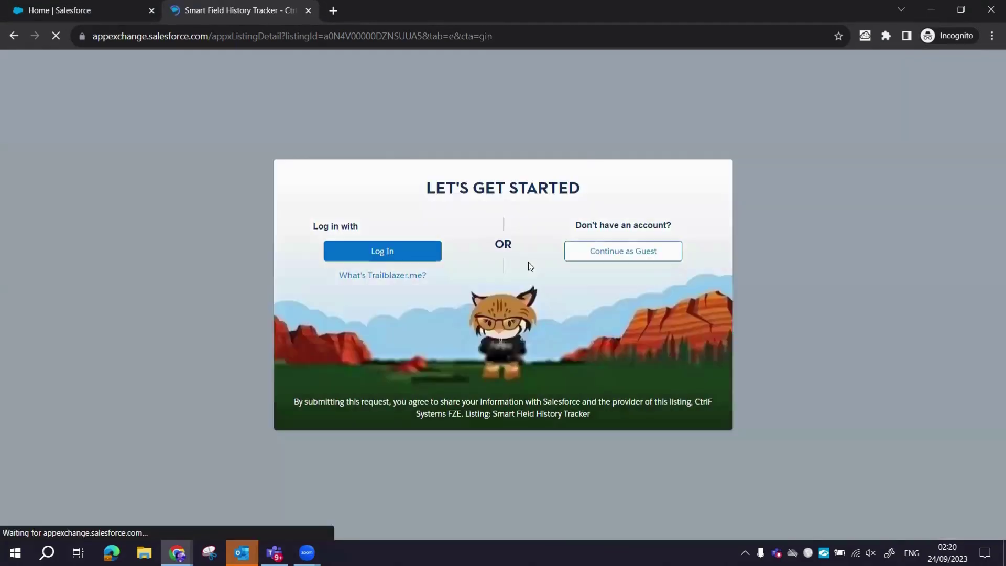
pyautogui.click(370, 252)
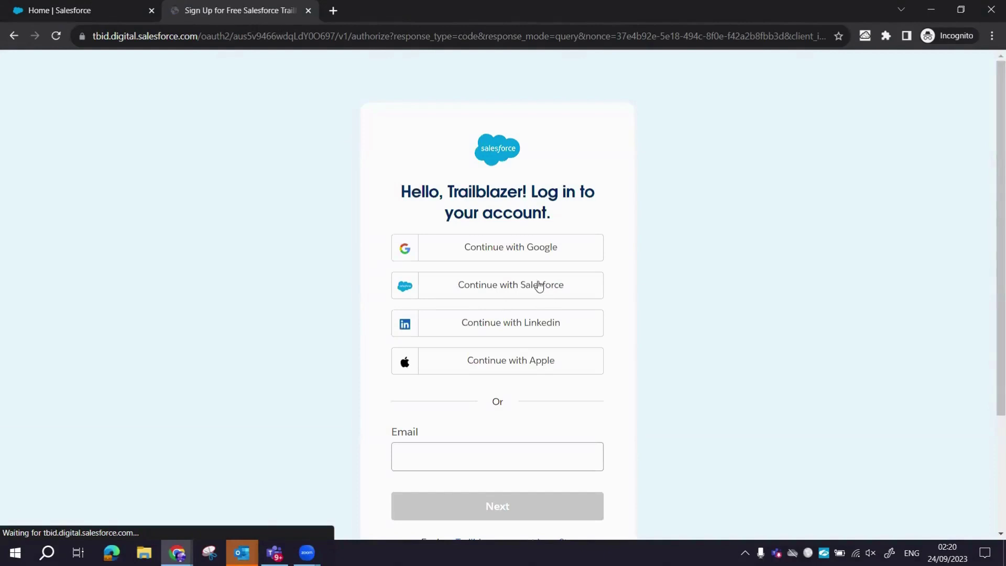
# Sign in with the Salesforce org username and password, then allow AppExchange access.
pyautogui.click(539, 285)
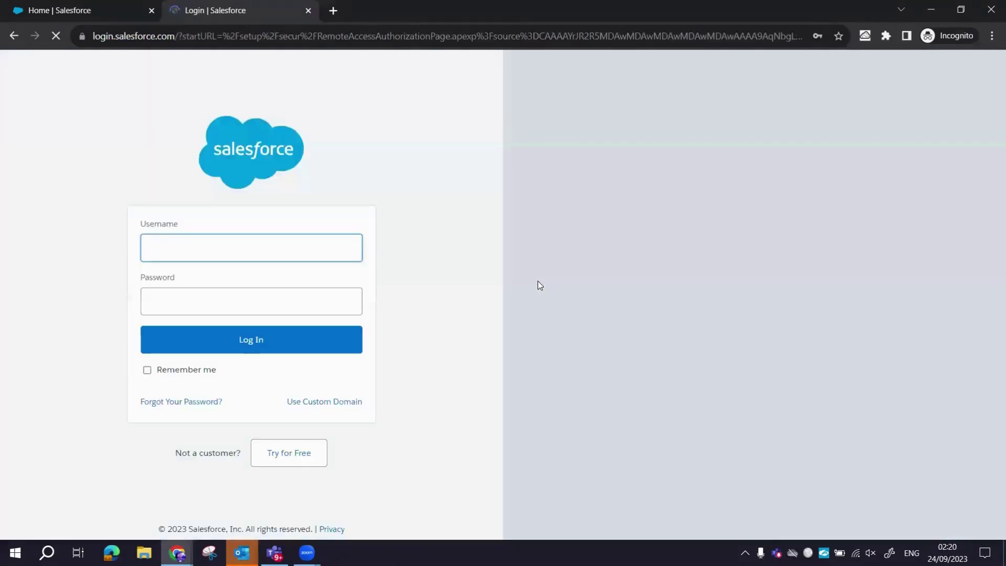
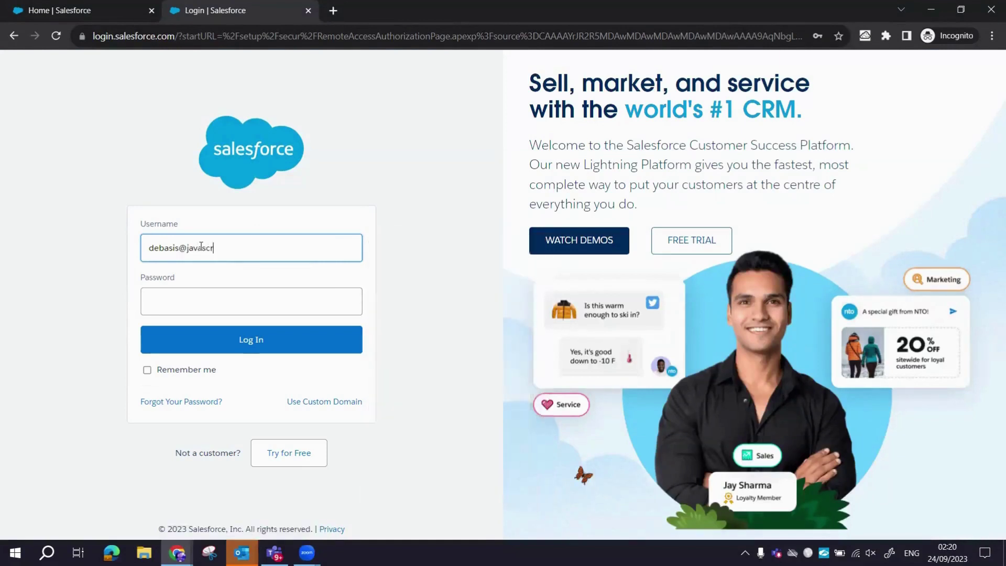
pyautogui.press('Tab')
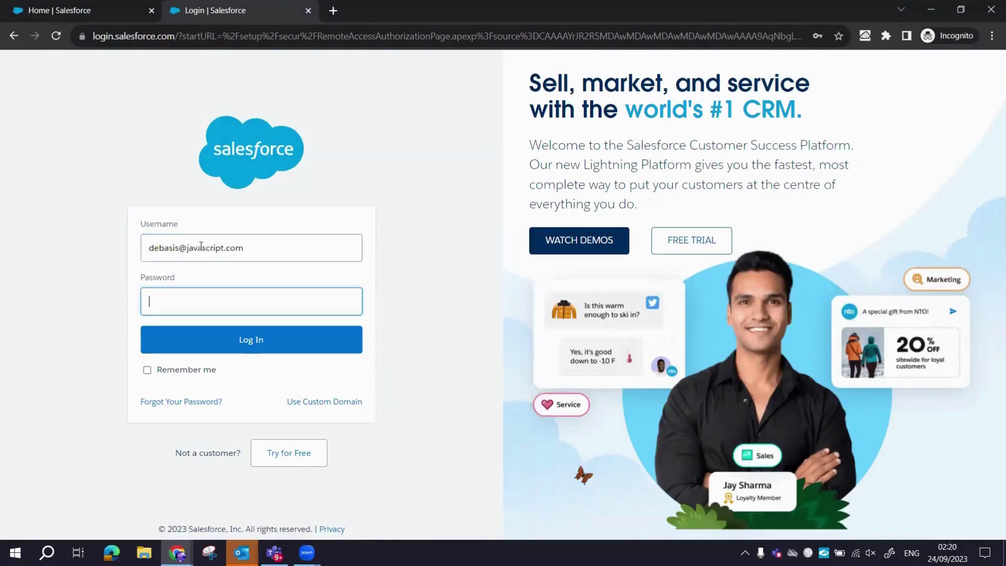
pyautogui.write('•••••••••')
pyautogui.press('Return')
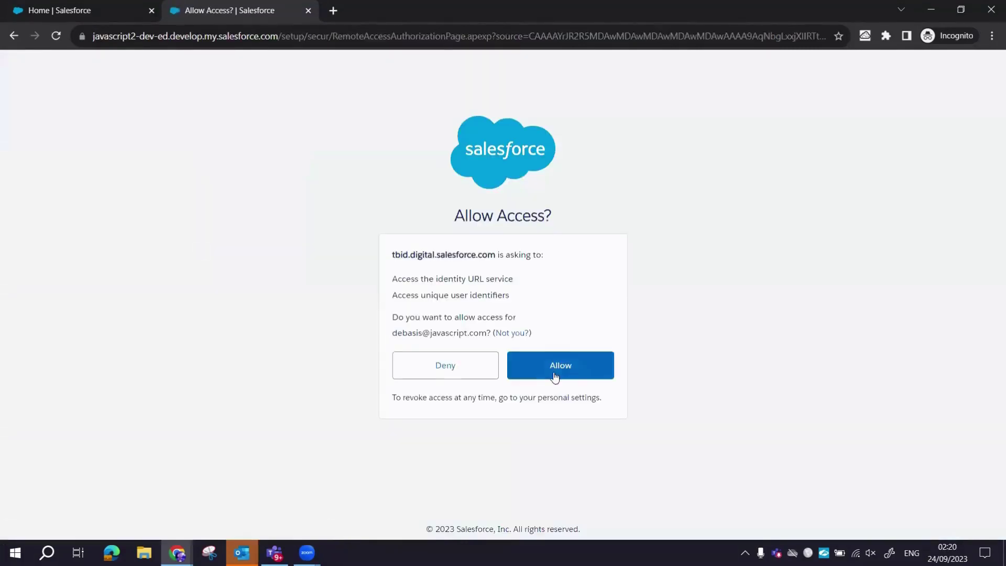
pyautogui.click(554, 373)
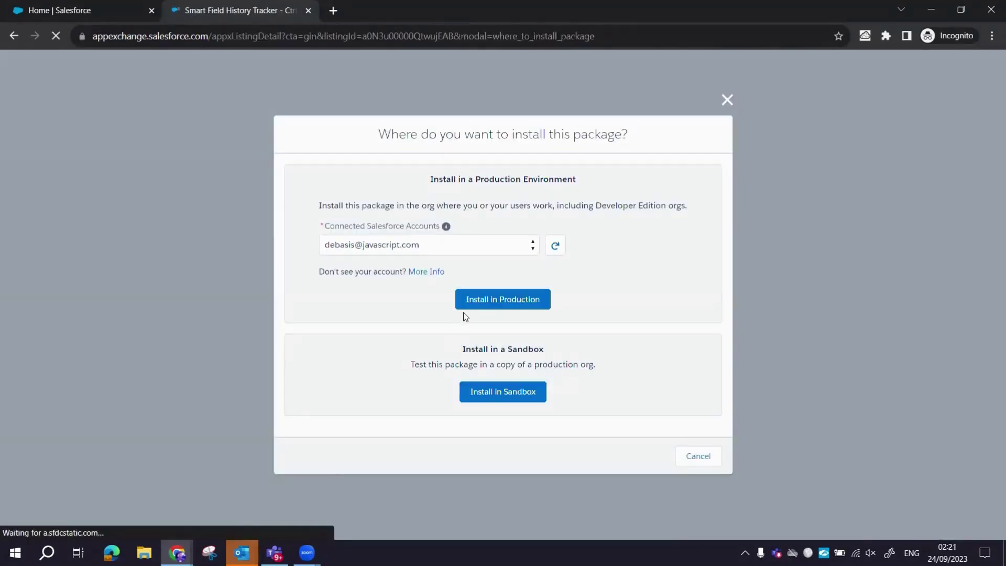
# Choose Install in Production, accept the terms, and confirm installing Smart Field History Tracker 2.2.0.
pyautogui.click(490, 300)
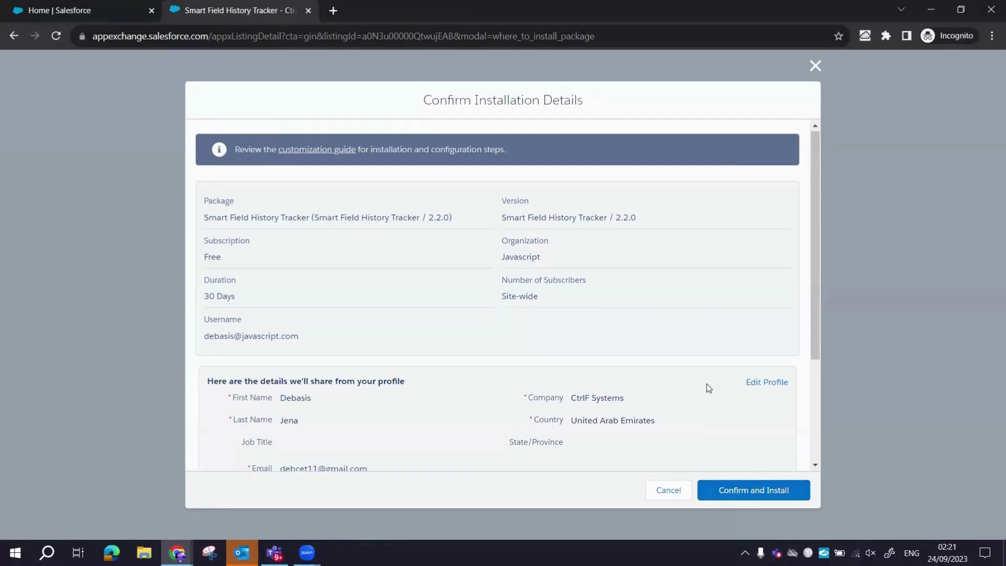
pyautogui.scroll(-3, 709, 388)
pyautogui.click(397, 377)
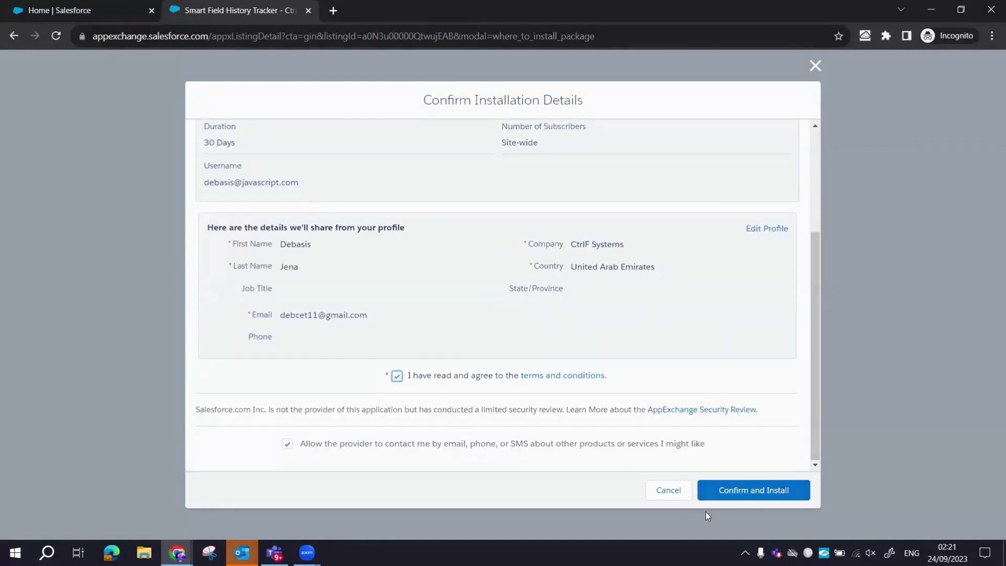
pyautogui.click(760, 487)
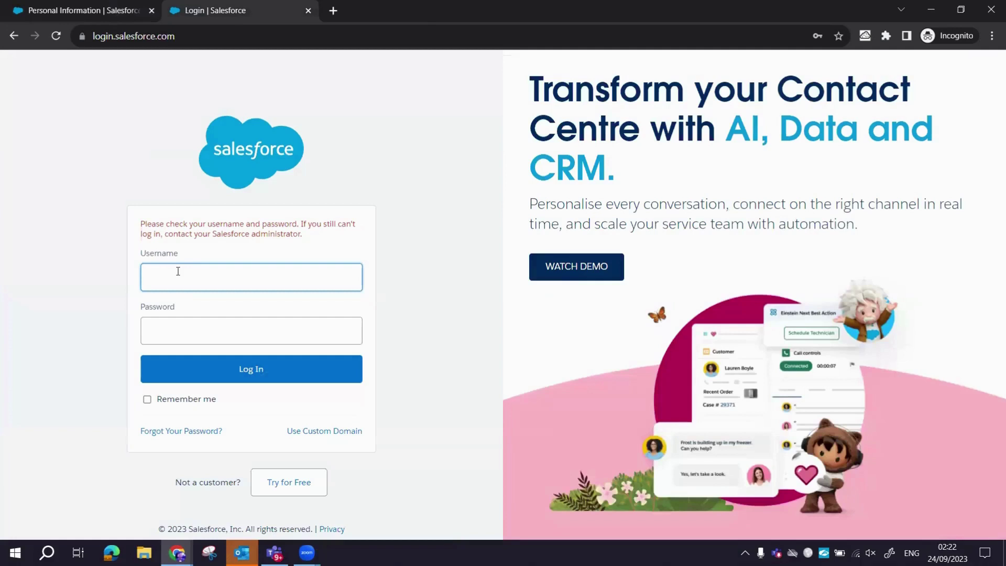
pyautogui.click(179, 271)
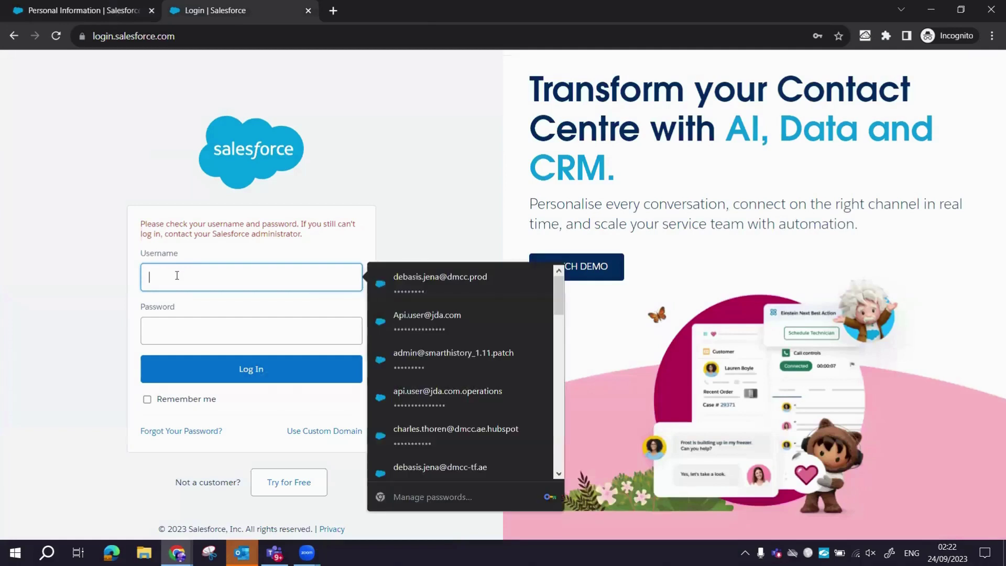
# Log in to the org using the saved username and the account password.
pyautogui.press('Down')
pyautogui.press('Return')
pyautogui.press('Tab')
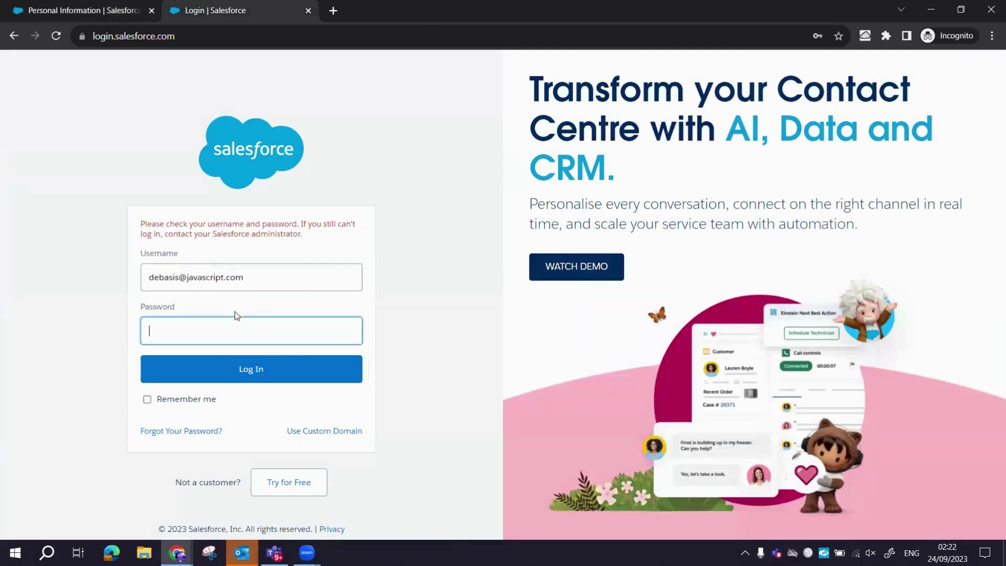
pyautogui.write('*********')
pyautogui.press('Return')
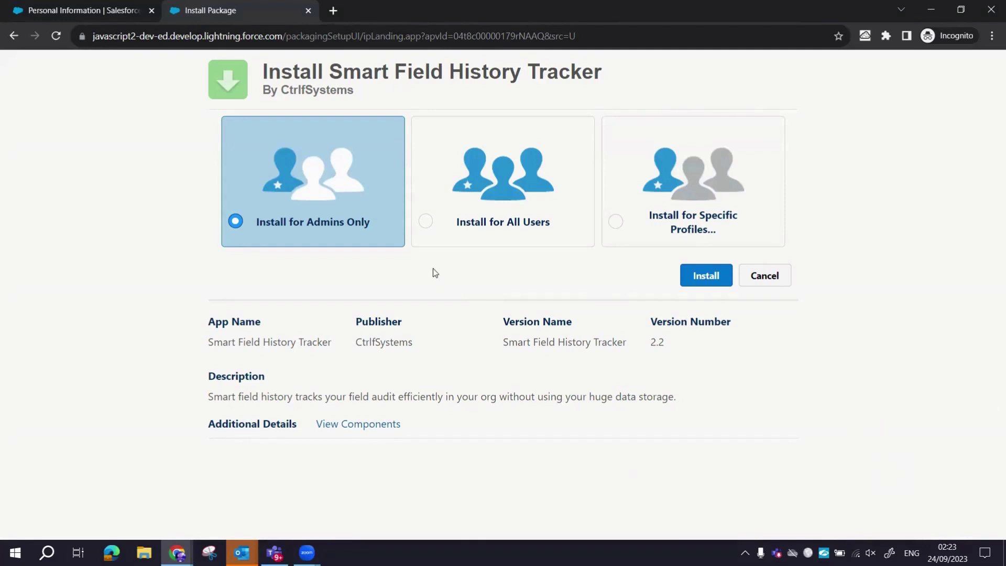
# Install Smart Field History Tracker for all users and dismiss the long-install notice.
pyautogui.click(419, 219)
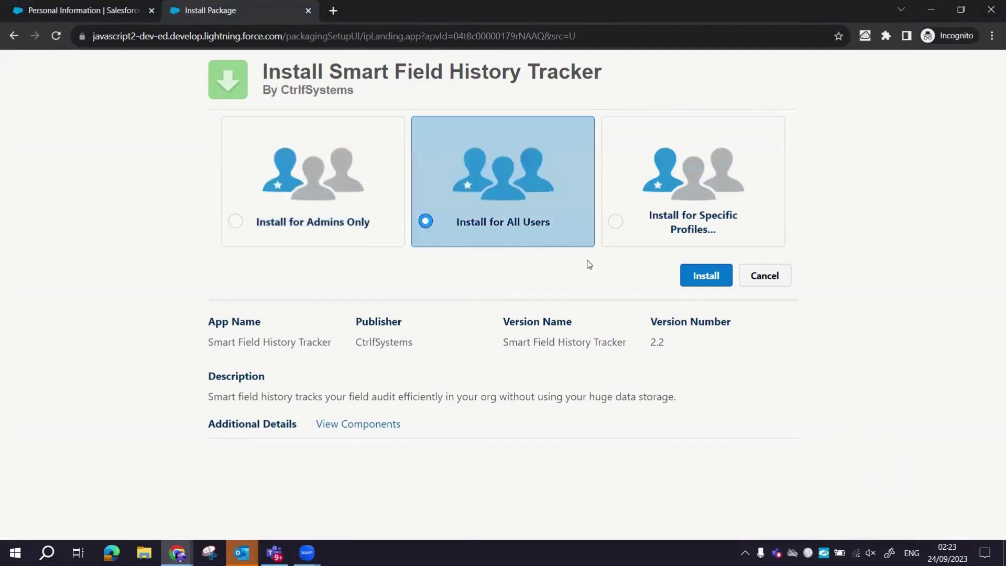
pyautogui.click(708, 280)
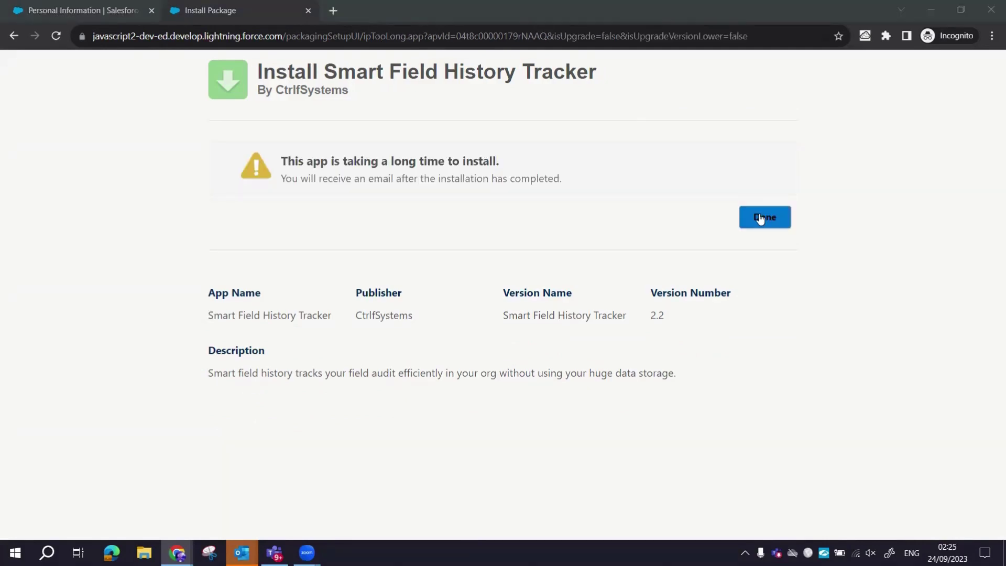
pyautogui.click(760, 219)
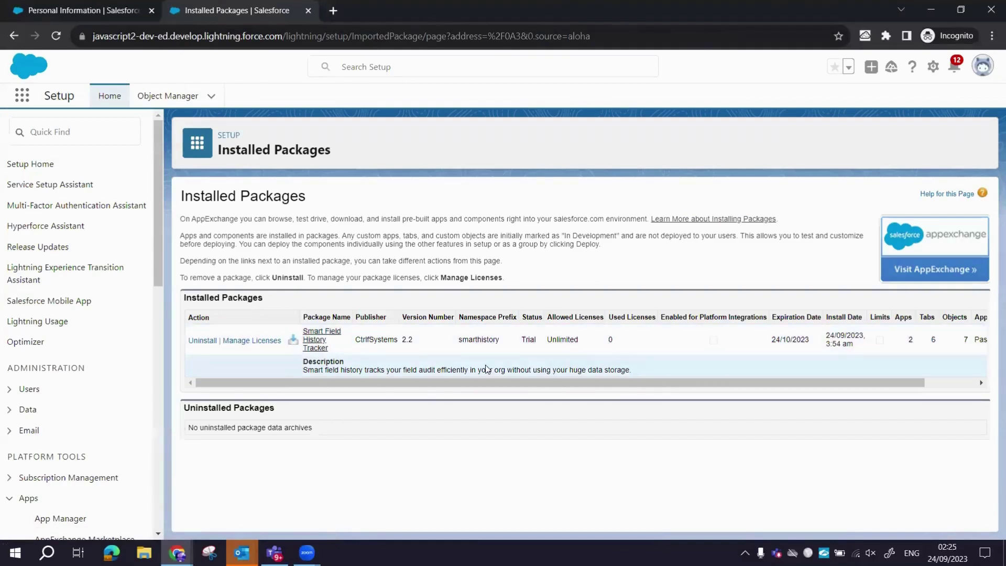
# Open the Smart Field History app from the App Launcher by searching 'smart'.
pyautogui.click(22, 96)
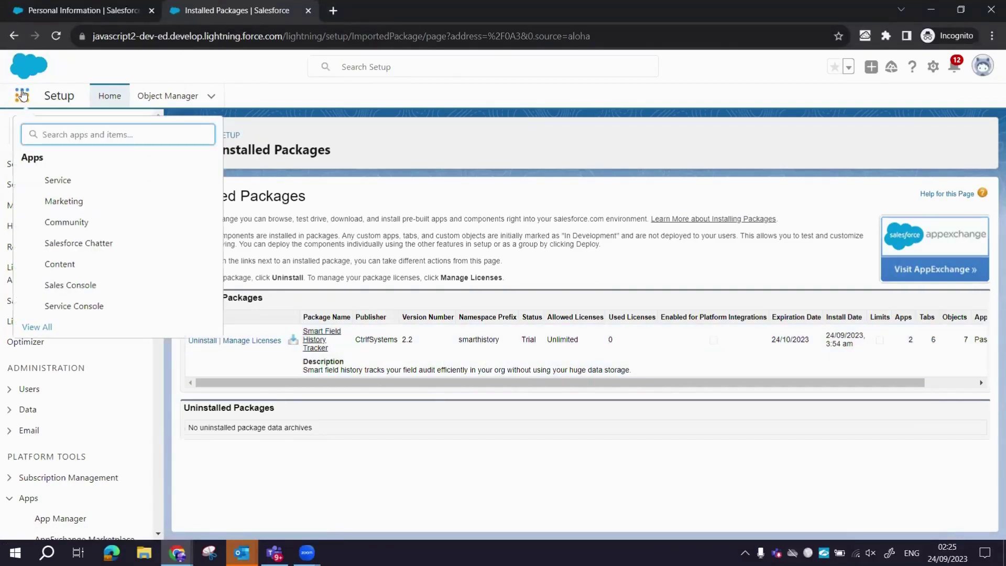
pyautogui.write('smart')
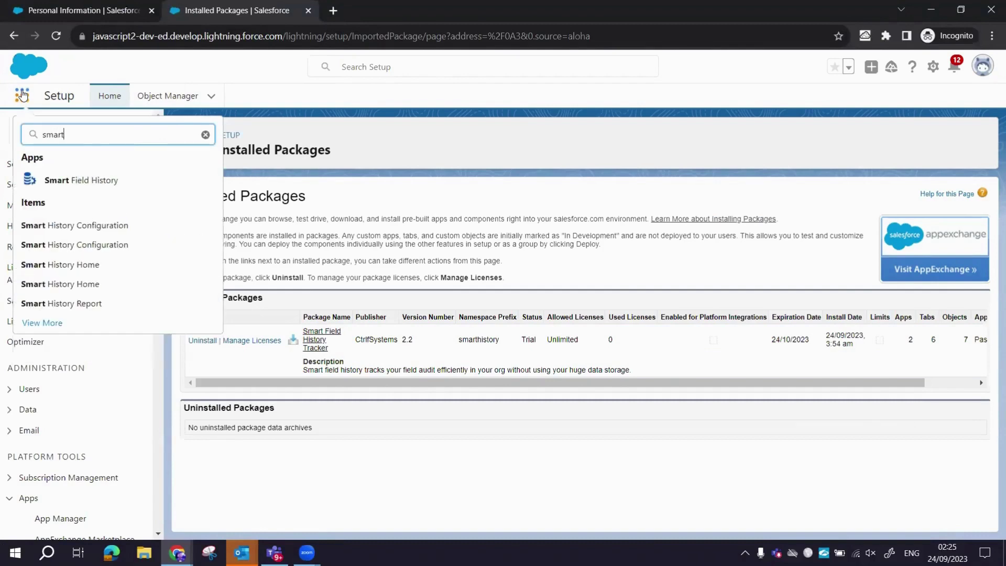
pyautogui.click(78, 187)
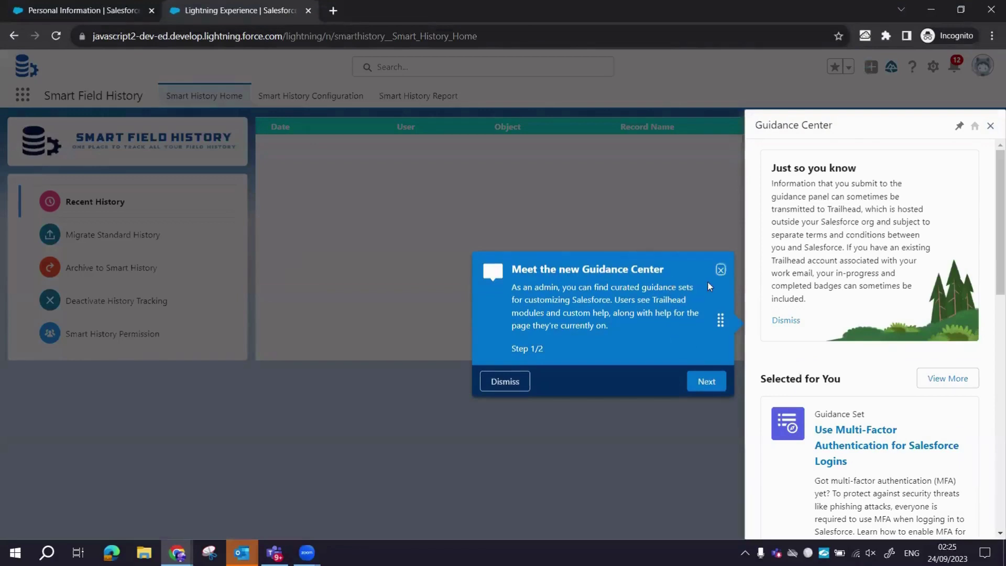
# Close the Guidance Center and go to the Smart History Configuration page.
pyautogui.click(721, 270)
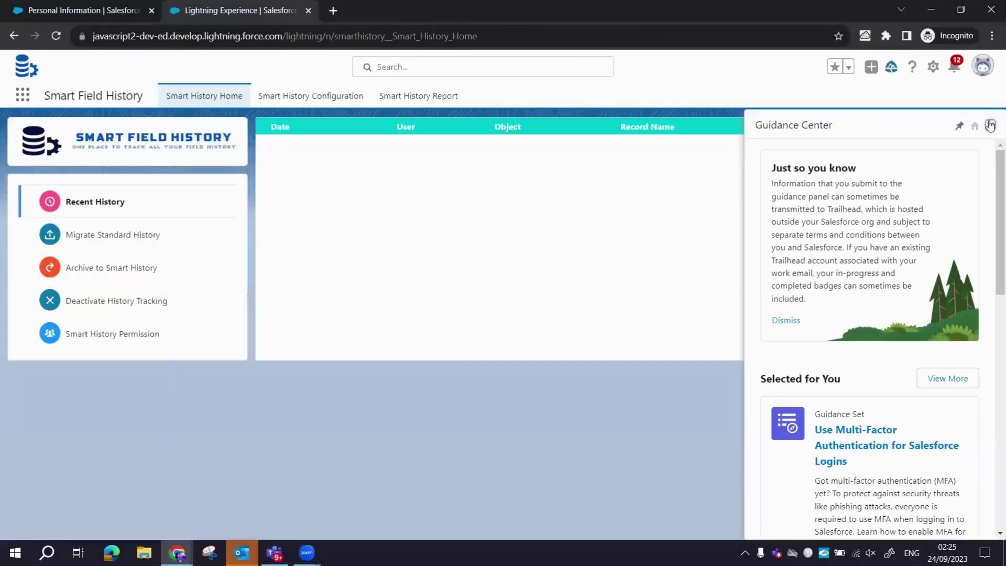
pyautogui.click(990, 125)
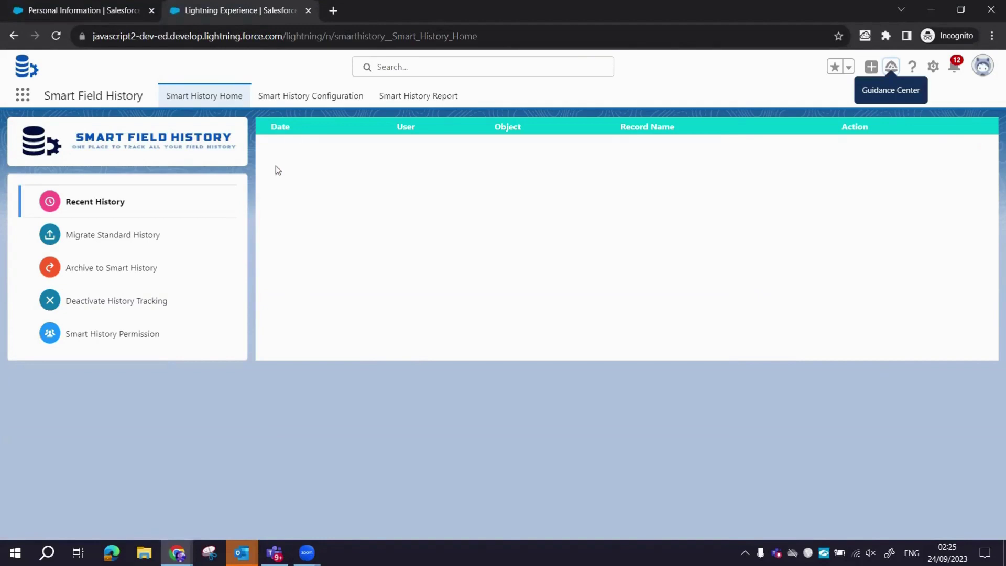
pyautogui.click(315, 97)
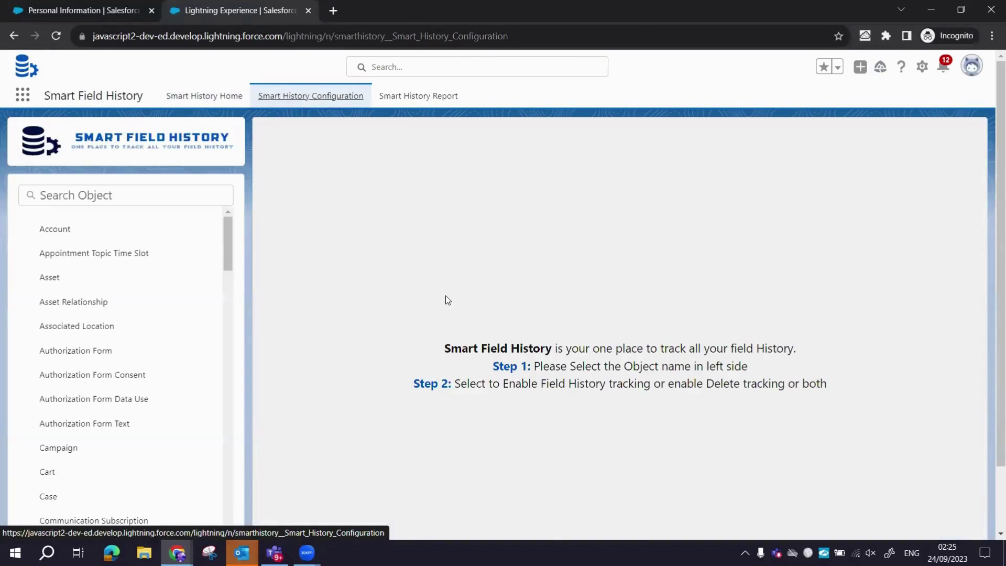
# Enable field history and record delete tracking for the Account object and save.
pyautogui.click(55, 231)
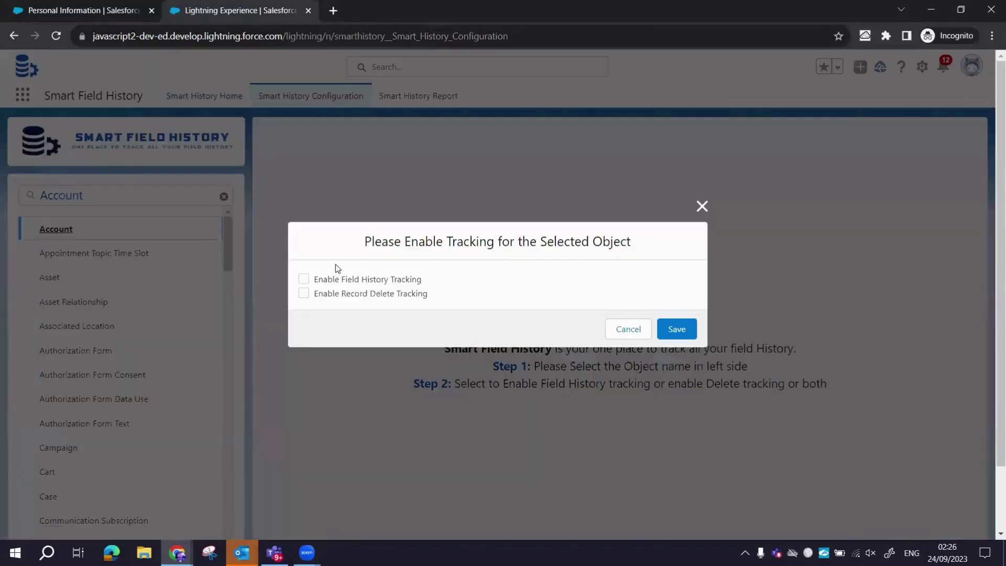
pyautogui.click(304, 279)
pyautogui.click(305, 293)
pyautogui.click(675, 330)
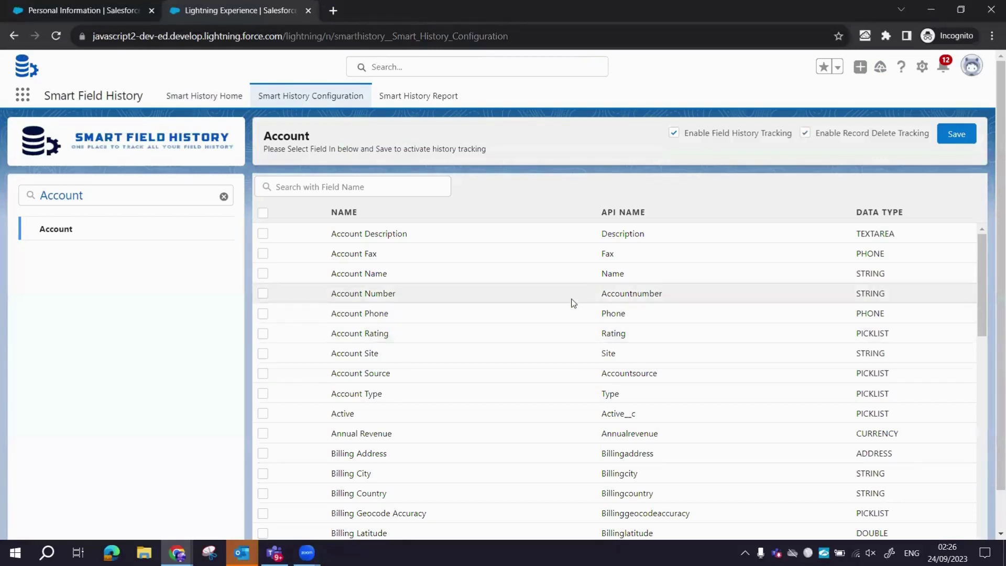
# Select all Account fields for tracking, save, and clear the Account object search.
pyautogui.click(262, 294)
pyautogui.click(261, 313)
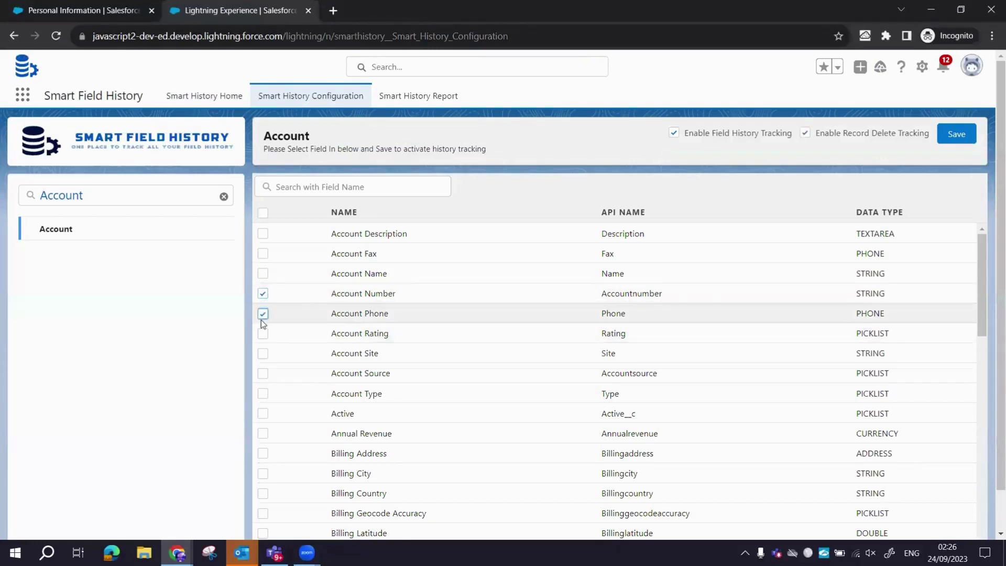
pyautogui.click(262, 373)
pyautogui.click(263, 413)
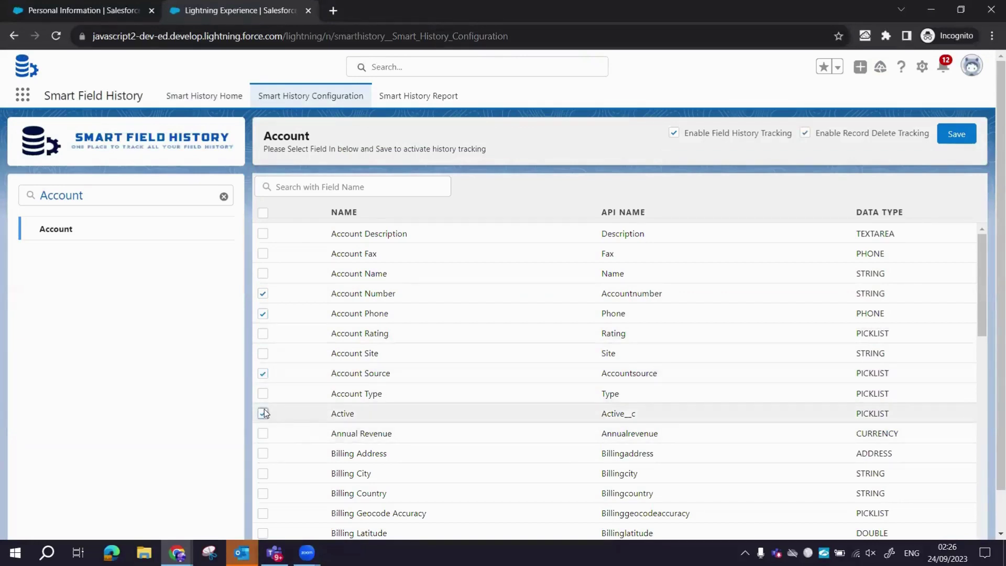
pyautogui.click(263, 213)
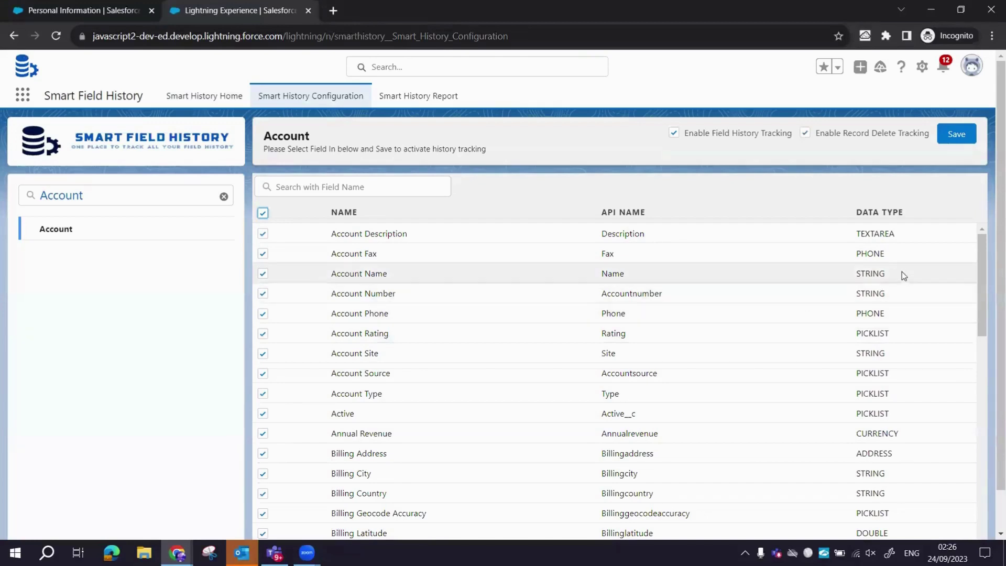
pyautogui.click(953, 132)
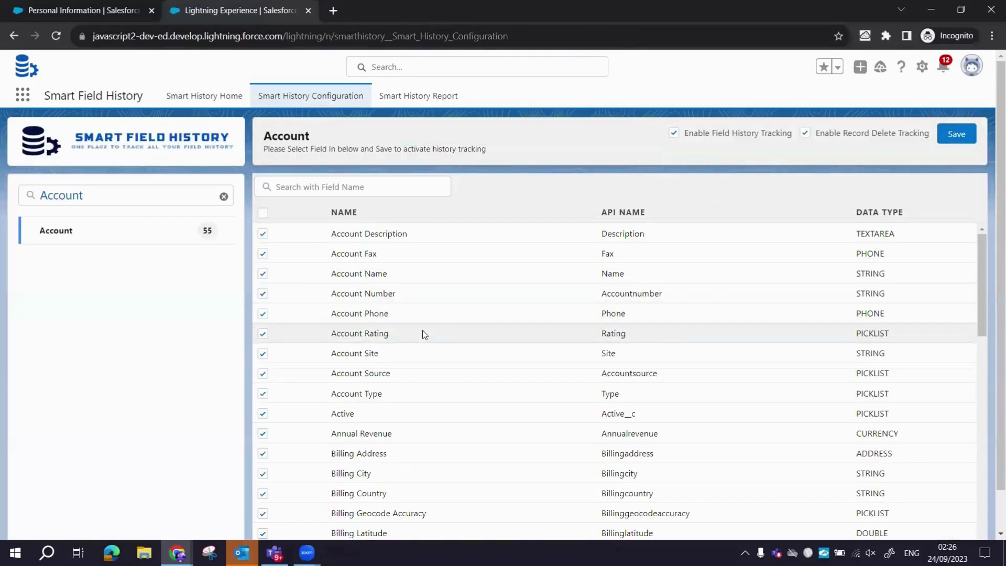
pyautogui.click(224, 196)
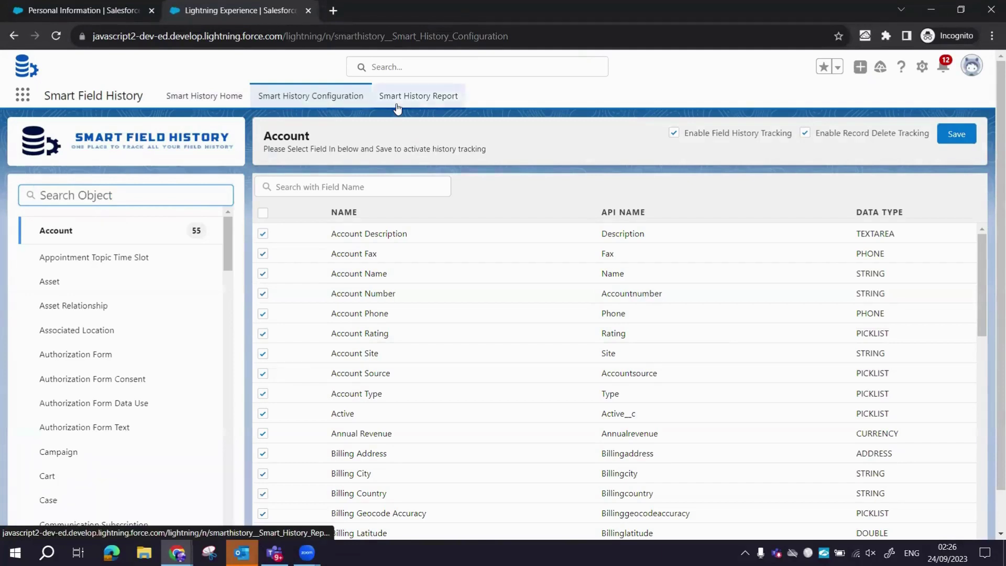
# Go to Accounts via the App Launcher search 'accou' and start a new account.
pyautogui.click(23, 96)
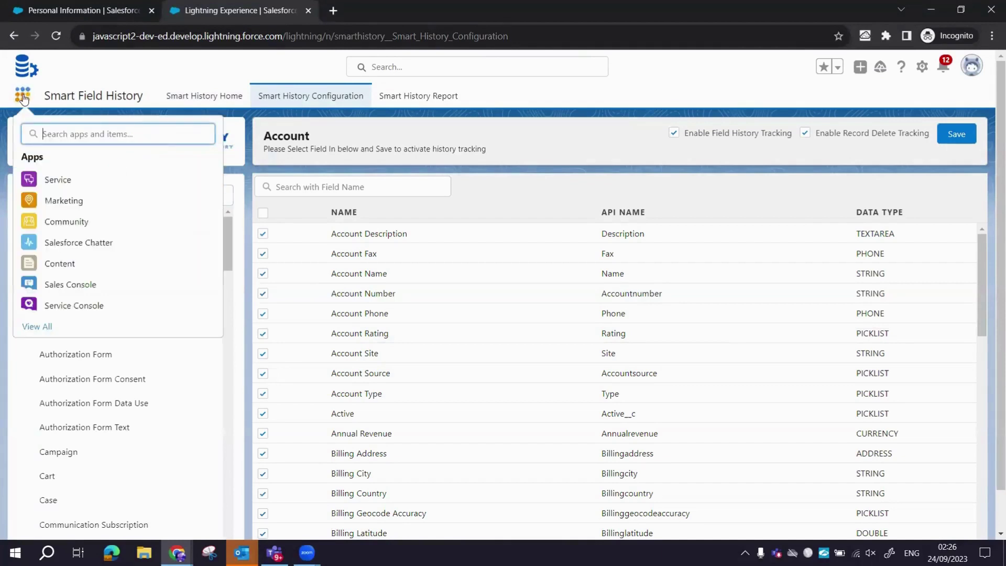
pyautogui.write('accou')
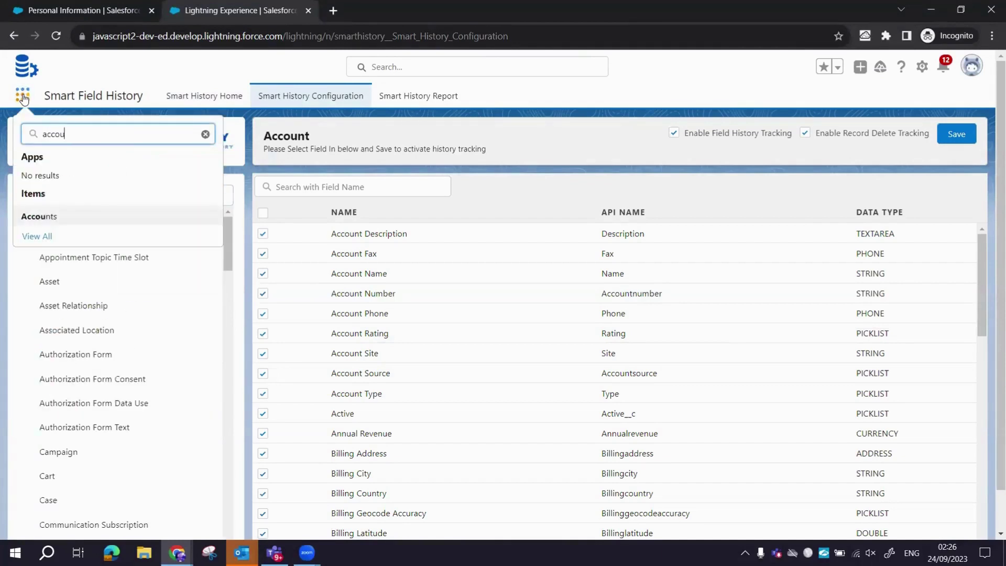
pyautogui.click(47, 218)
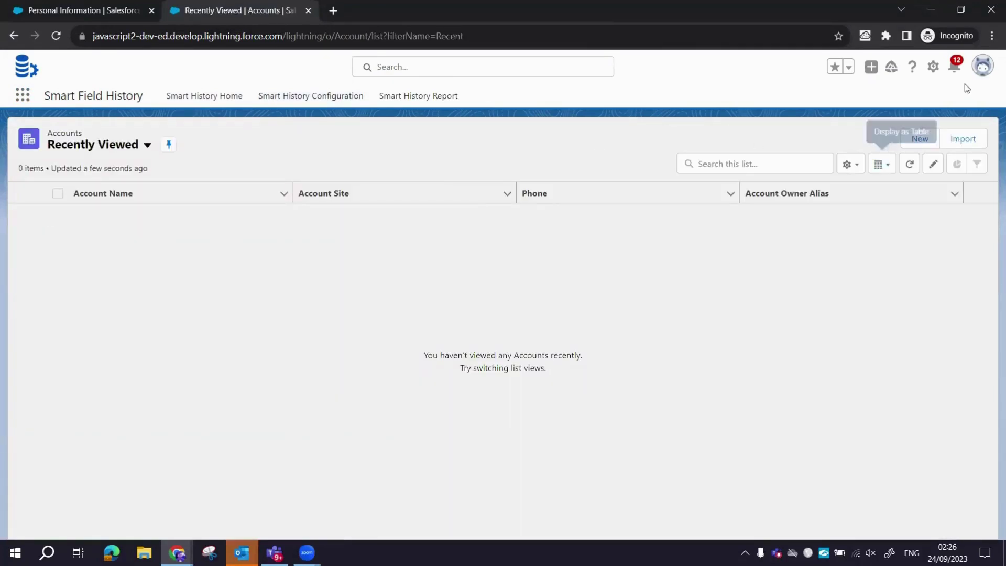
pyautogui.click(933, 67)
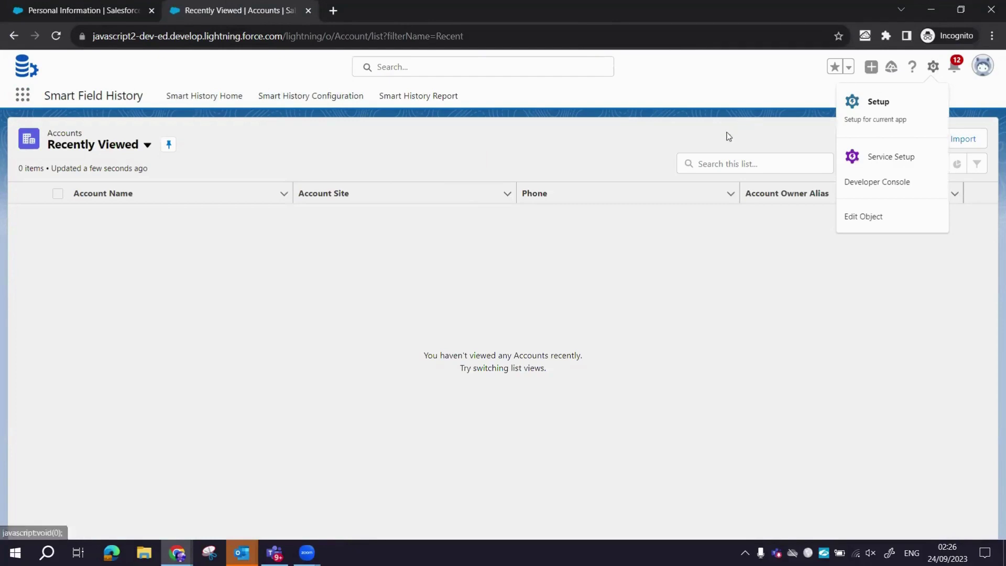
pyautogui.click(613, 150)
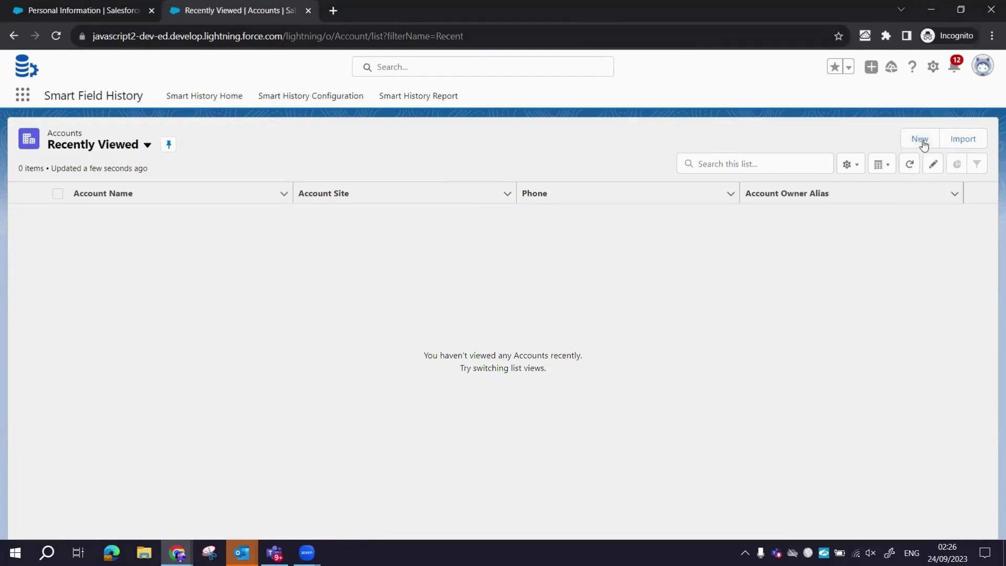
pyautogui.click(920, 140)
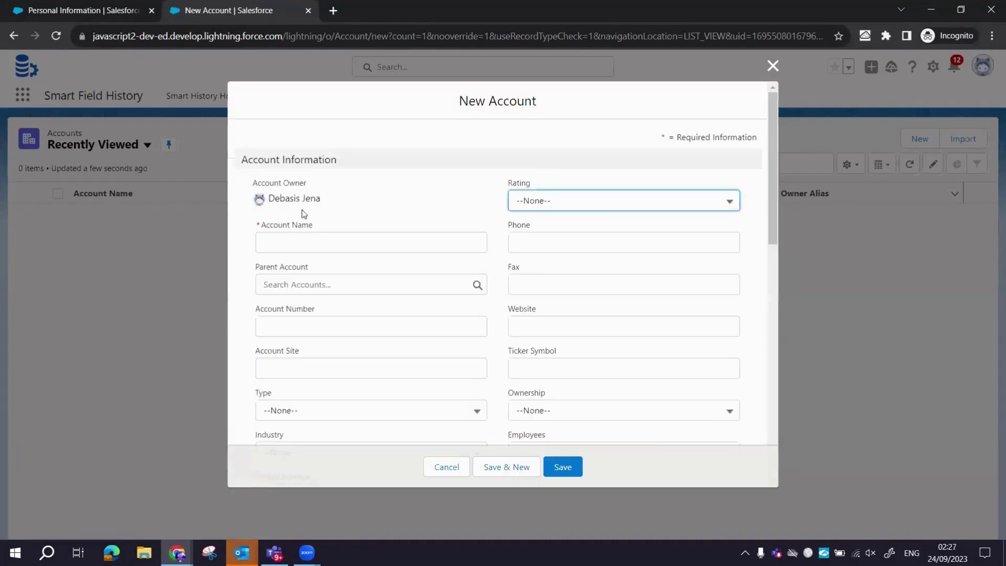
# Enter account name 'Ctrlf Systems', rating Hot, a phone number, account number and site 'site'.
pyautogui.click(296, 243)
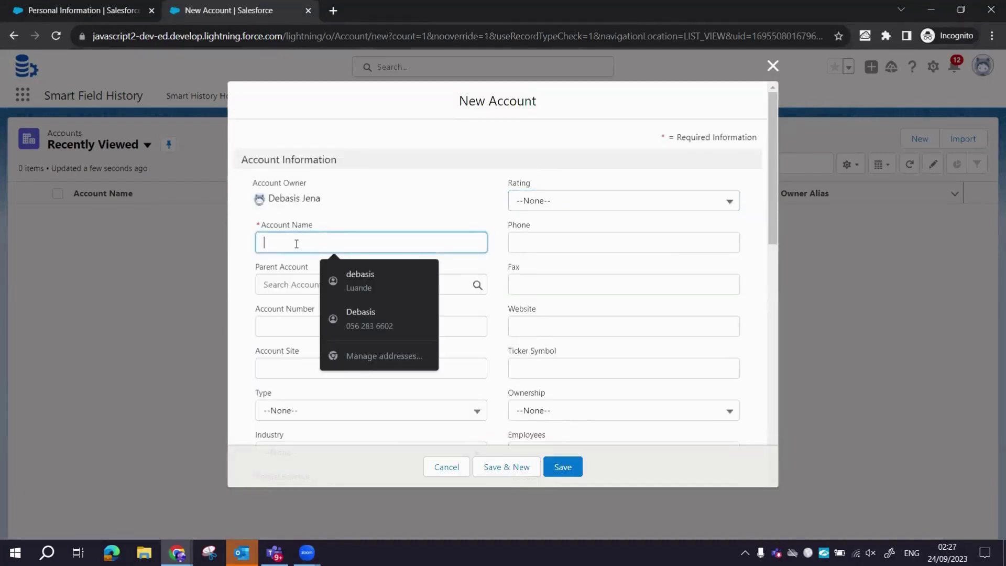
pyautogui.write('Ctrlf S')
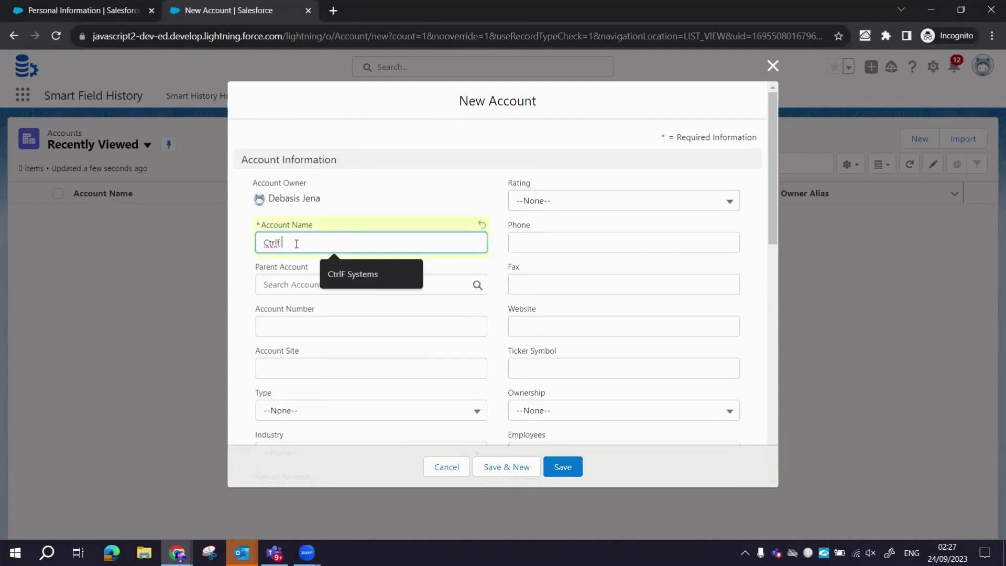
pyautogui.write('ystems')
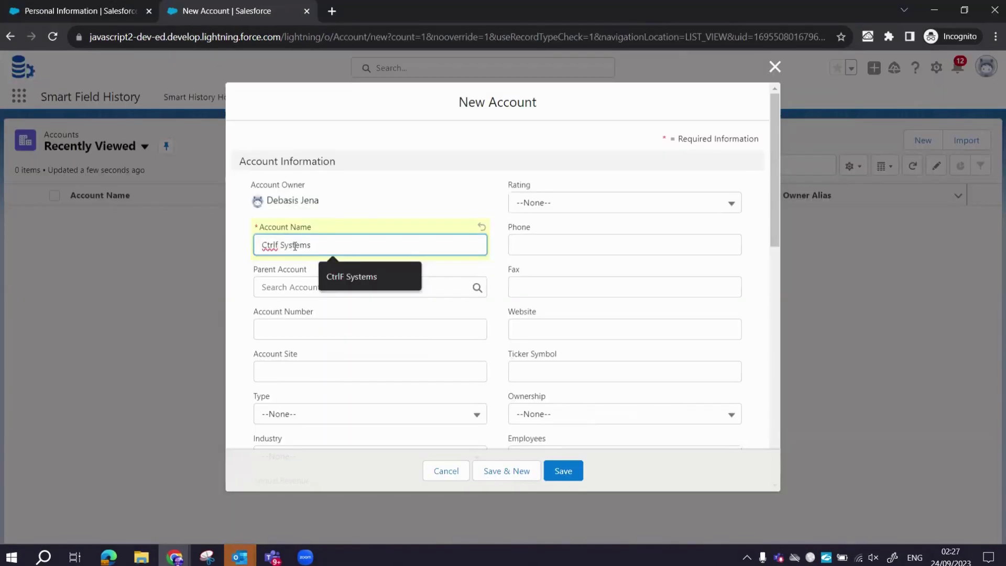
pyautogui.click(560, 213)
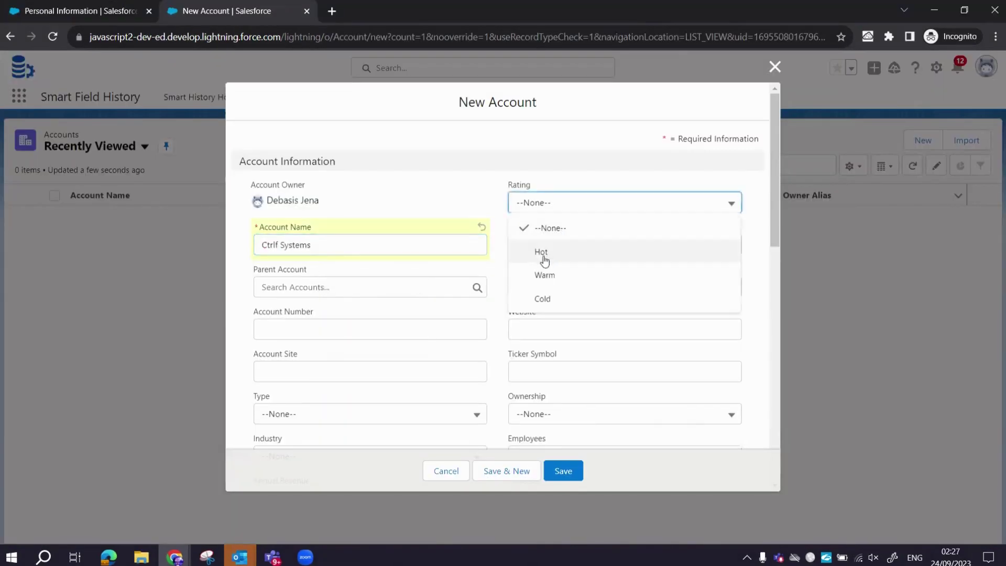
pyautogui.click(542, 252)
pyautogui.click(542, 245)
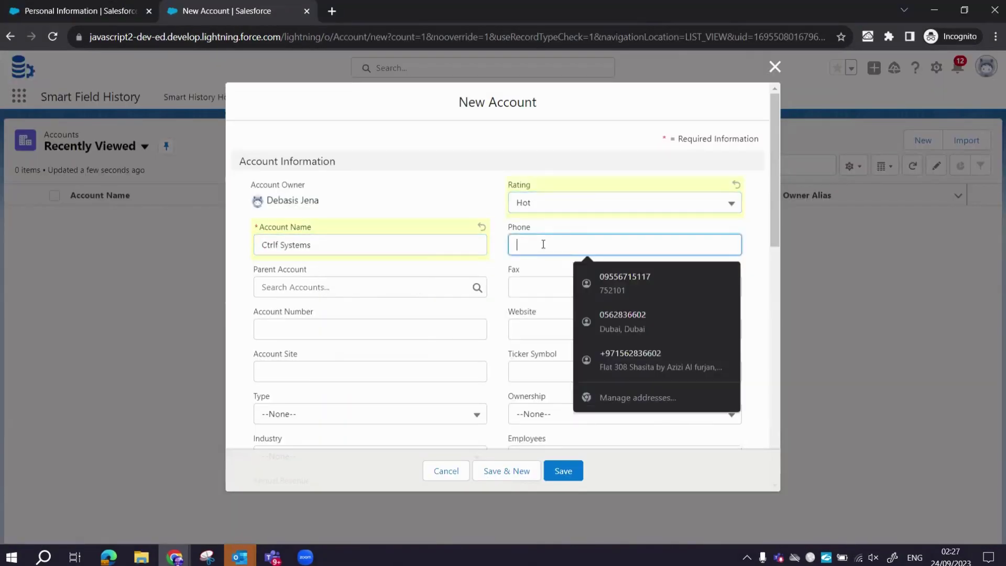
pyautogui.write('+971')
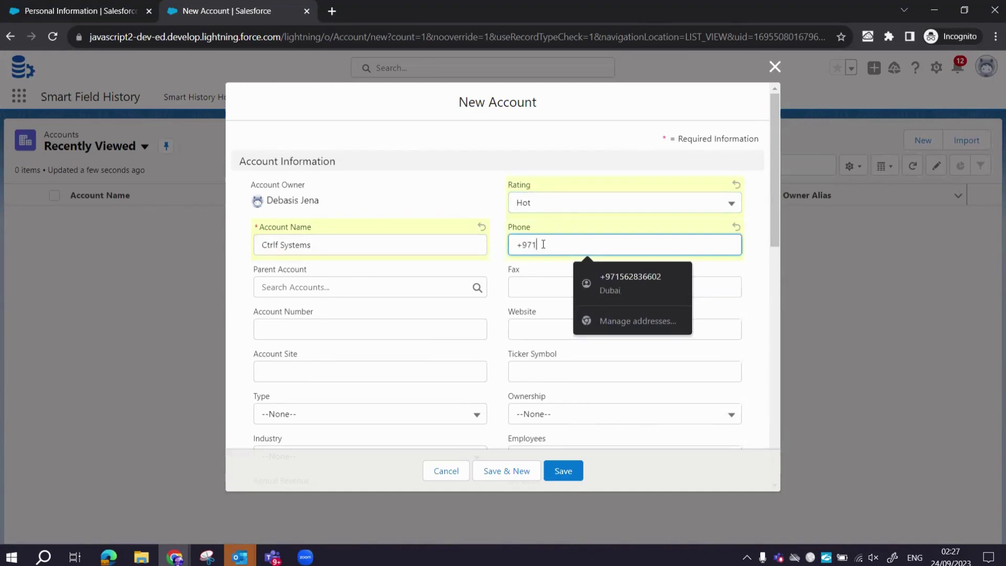
pyautogui.write('00000')
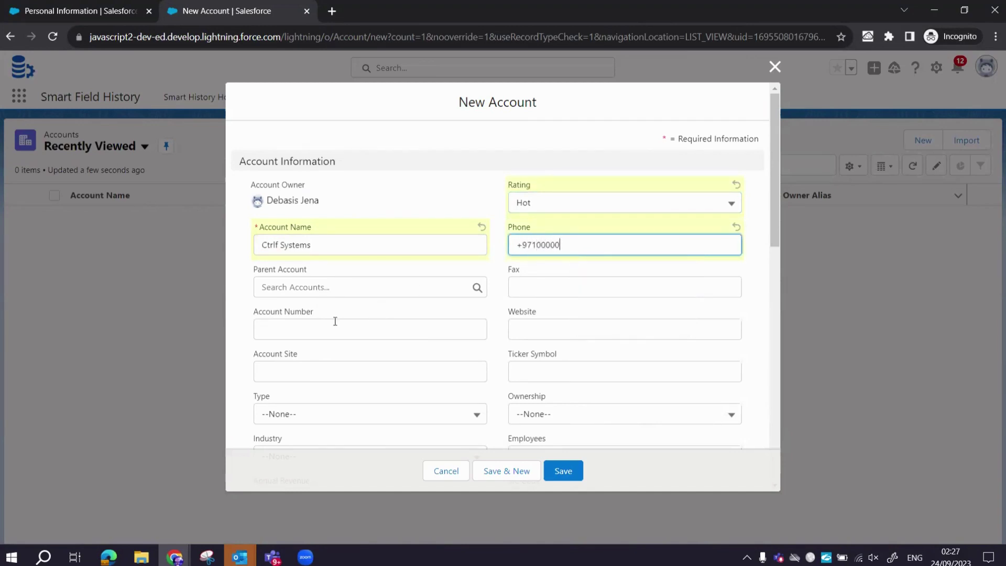
pyautogui.click(334, 321)
pyautogui.write('12345')
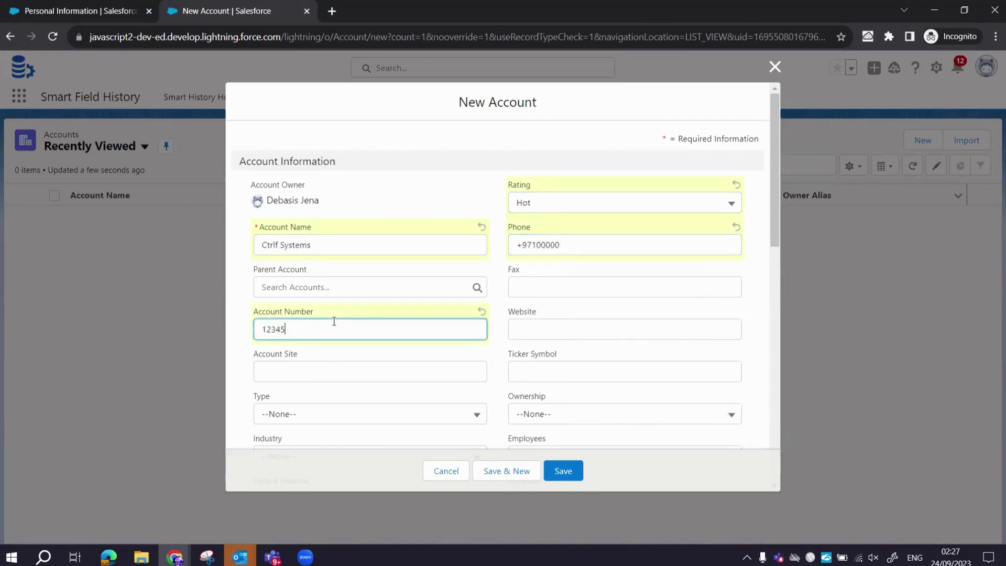
pyautogui.click(315, 369)
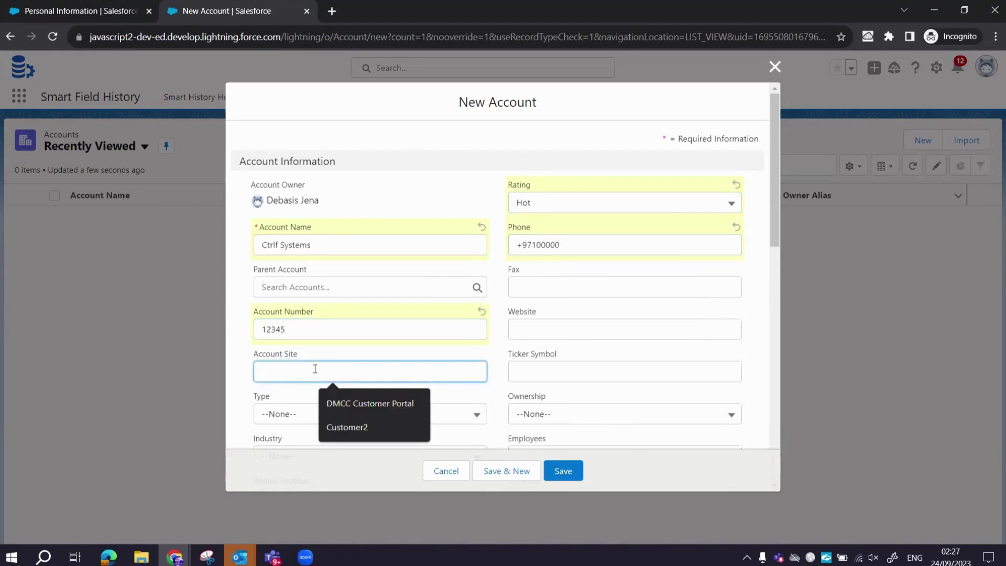
pyautogui.write('site')
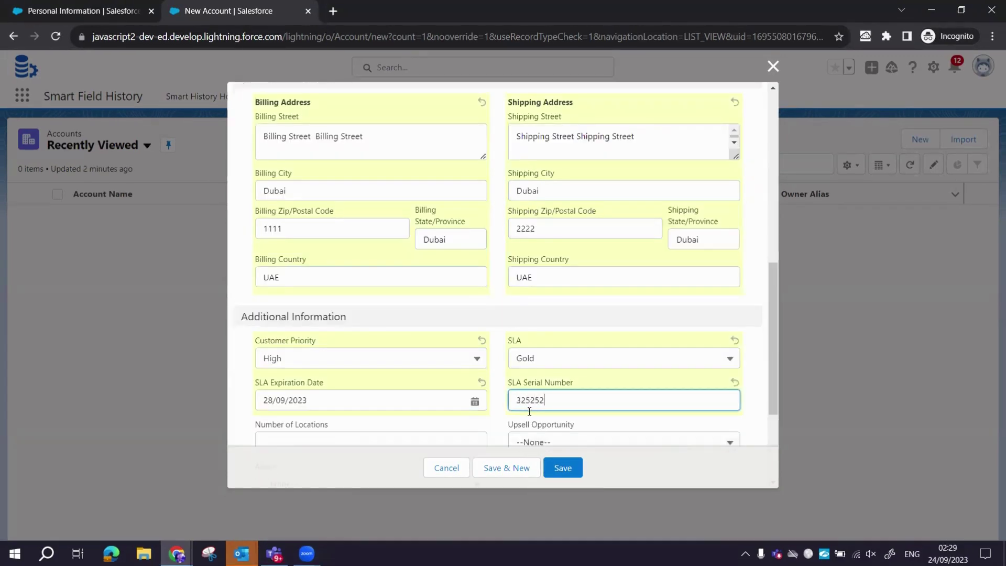
# Set 12 locations, Upsell Opportunity Maybe, Active No, description 'asfaasf', and save the account.
pyautogui.scroll(-3, 529, 411)
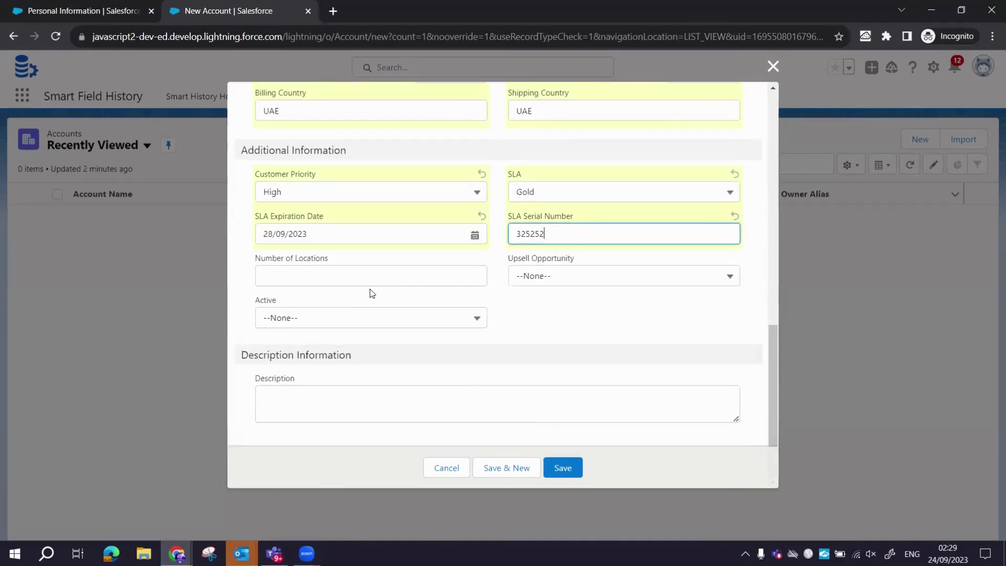
pyautogui.click(334, 274)
pyautogui.write('12')
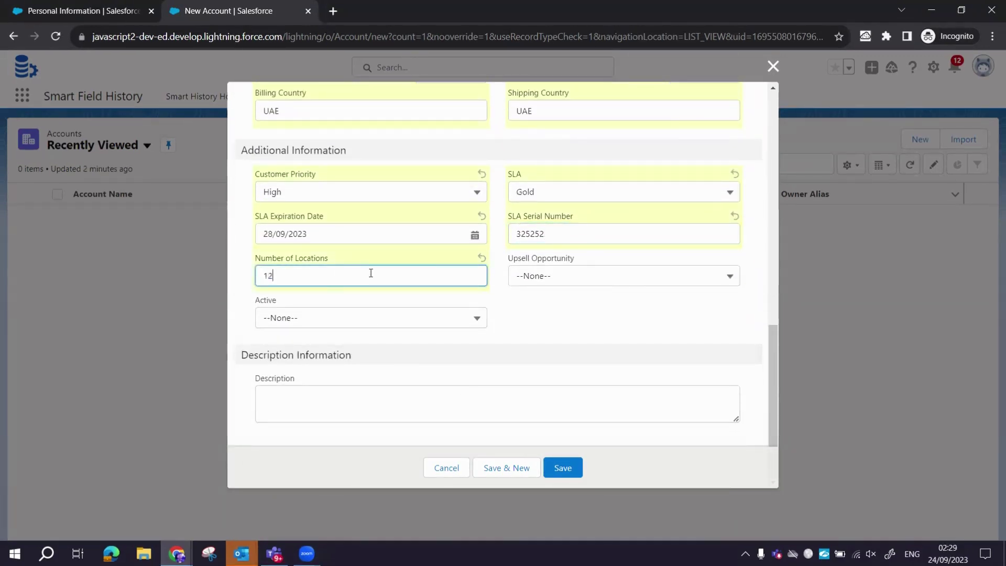
pyautogui.click(618, 285)
pyautogui.click(569, 324)
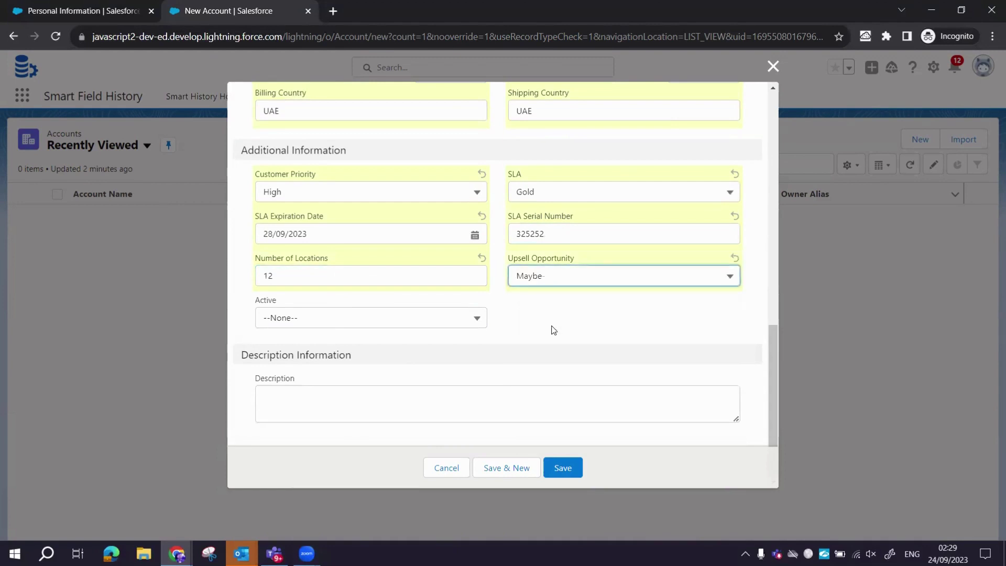
pyautogui.click(351, 319)
pyautogui.click(304, 375)
pyautogui.click(328, 409)
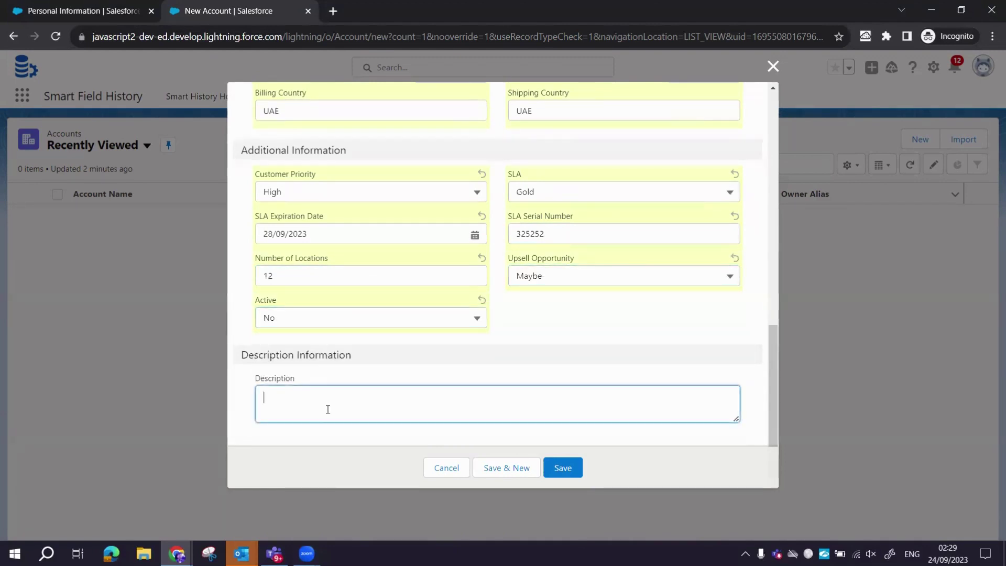
pyautogui.write('asfaasf')
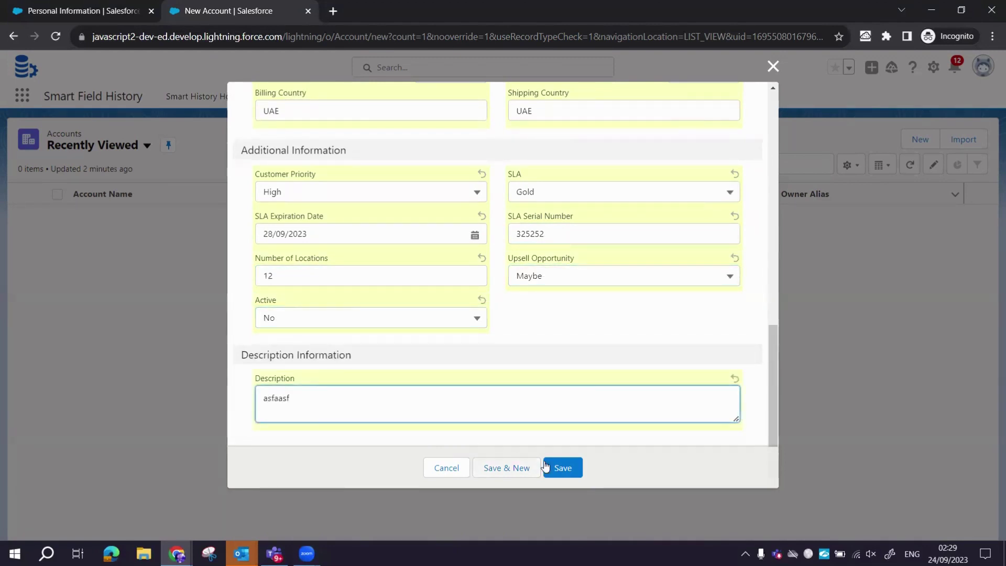
pyautogui.click(563, 470)
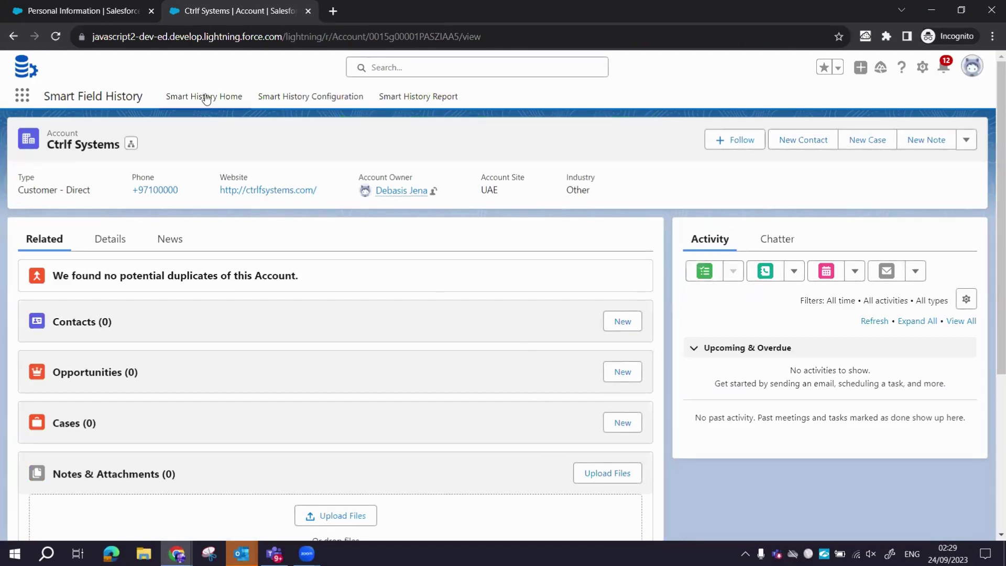
# Open the Smart History Report from Smart History Home and page forward to page 4 of 4.
pyautogui.click(202, 95)
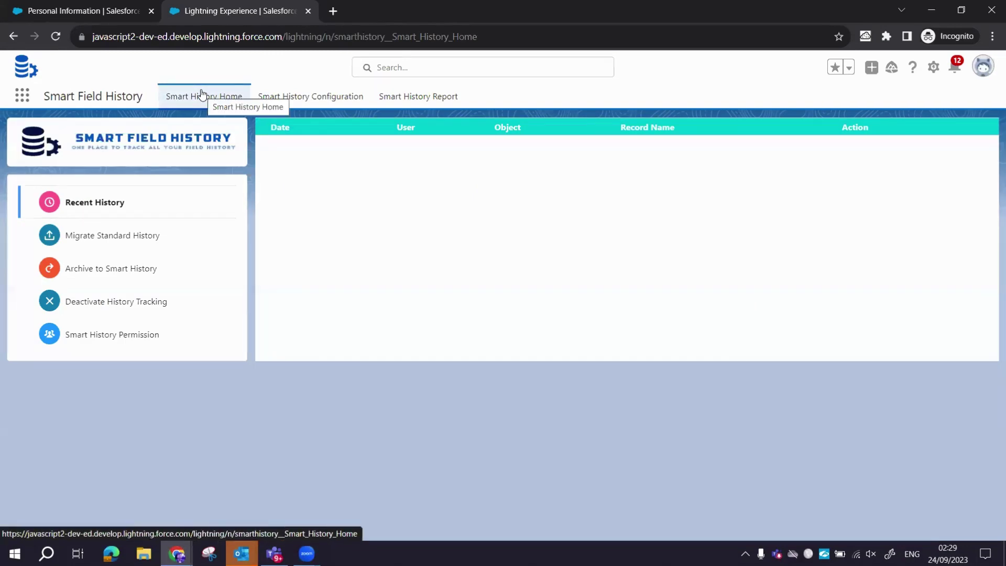
pyautogui.click(420, 105)
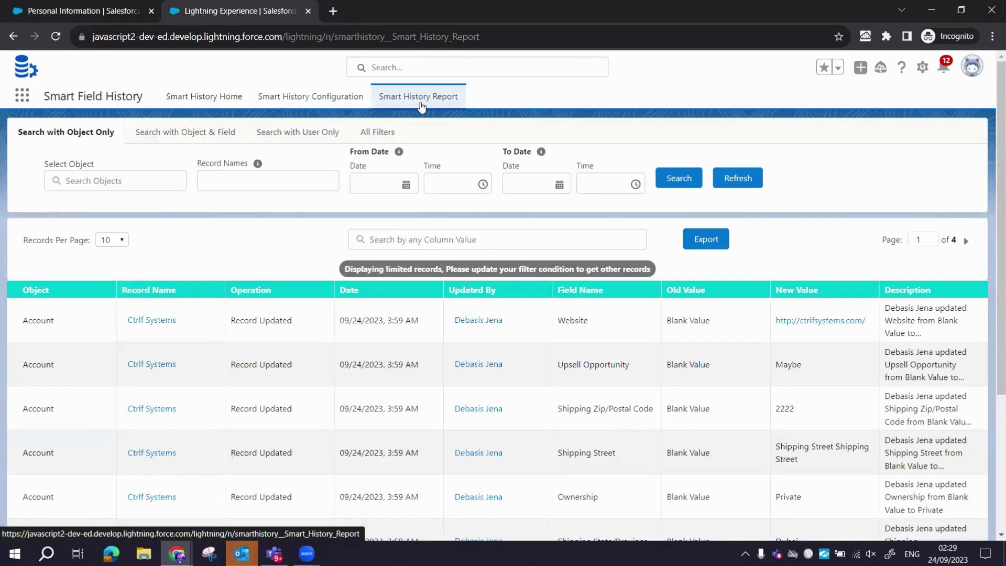
pyautogui.scroll(-1, 482, 385)
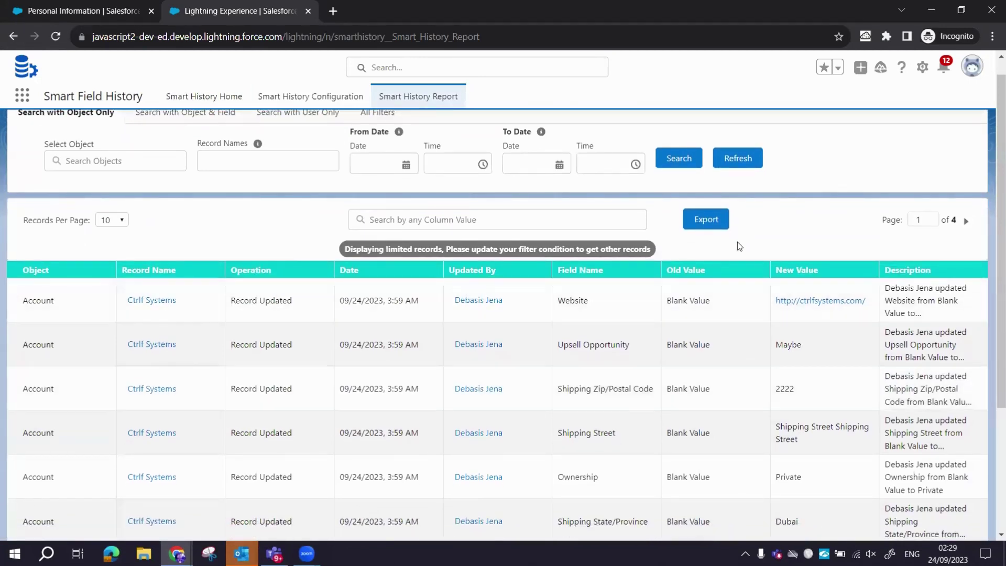
pyautogui.click(966, 221)
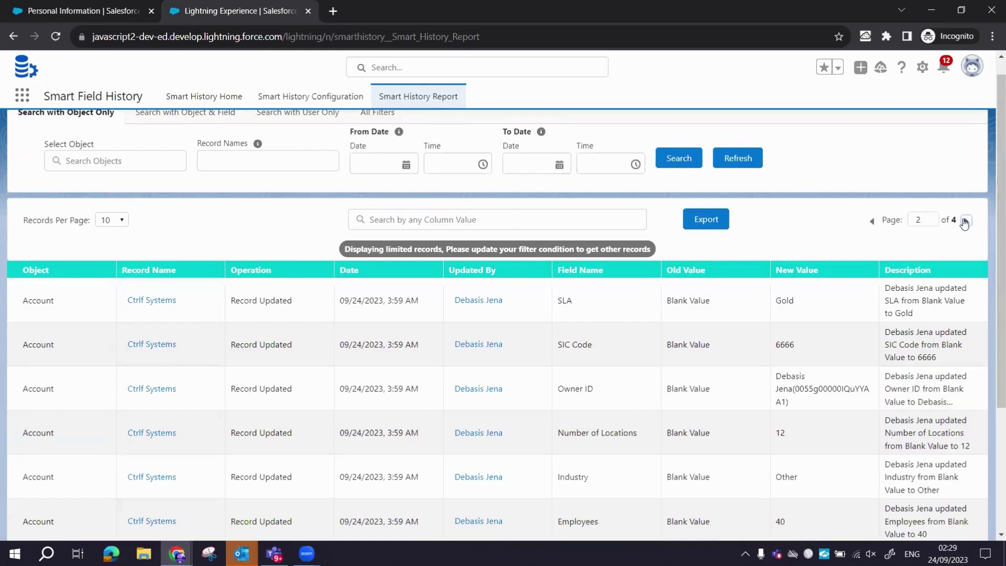
pyautogui.click(965, 221)
pyautogui.click(965, 220)
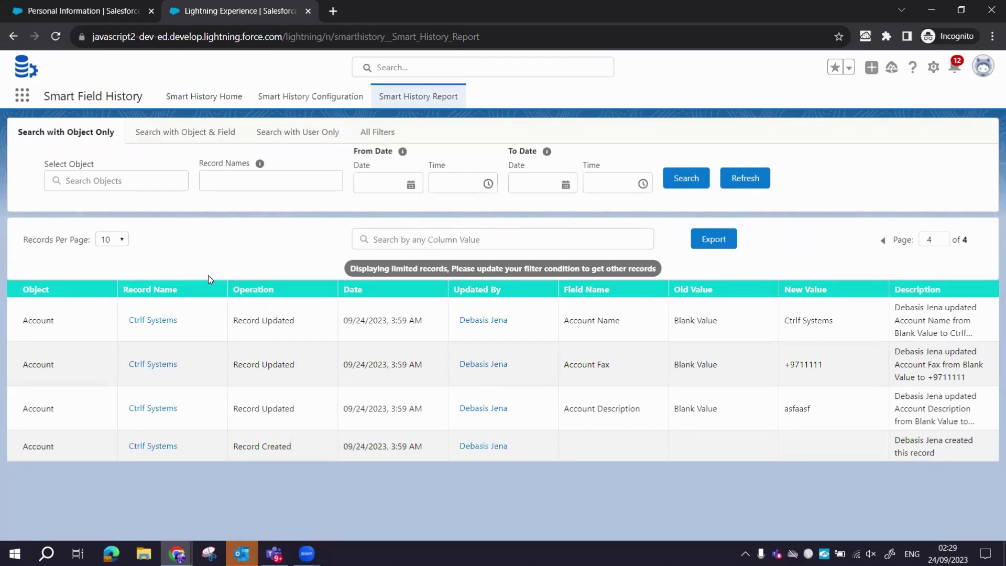
# Search all report columns for +971, then clear the search.
pyautogui.click(474, 240)
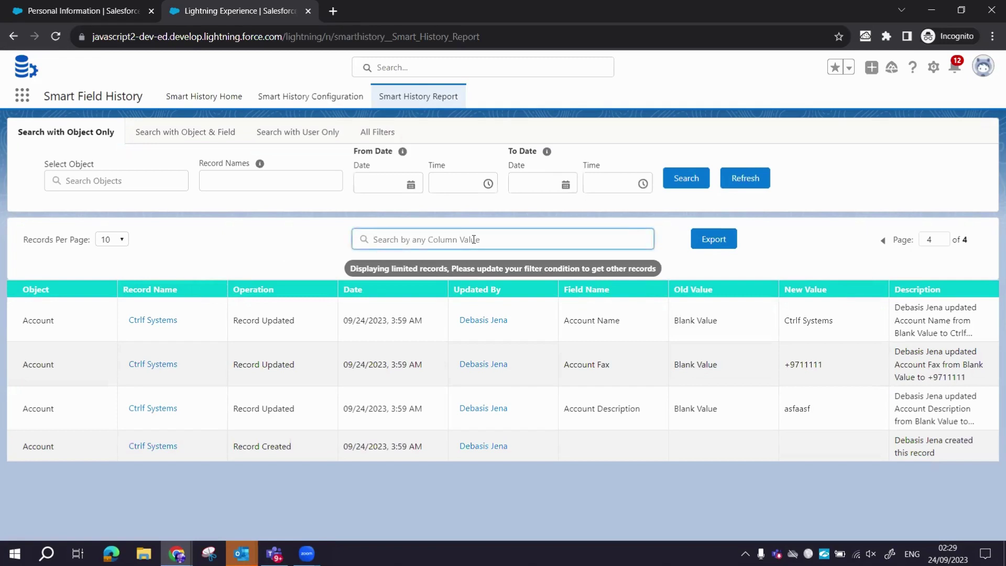
pyautogui.write('+971')
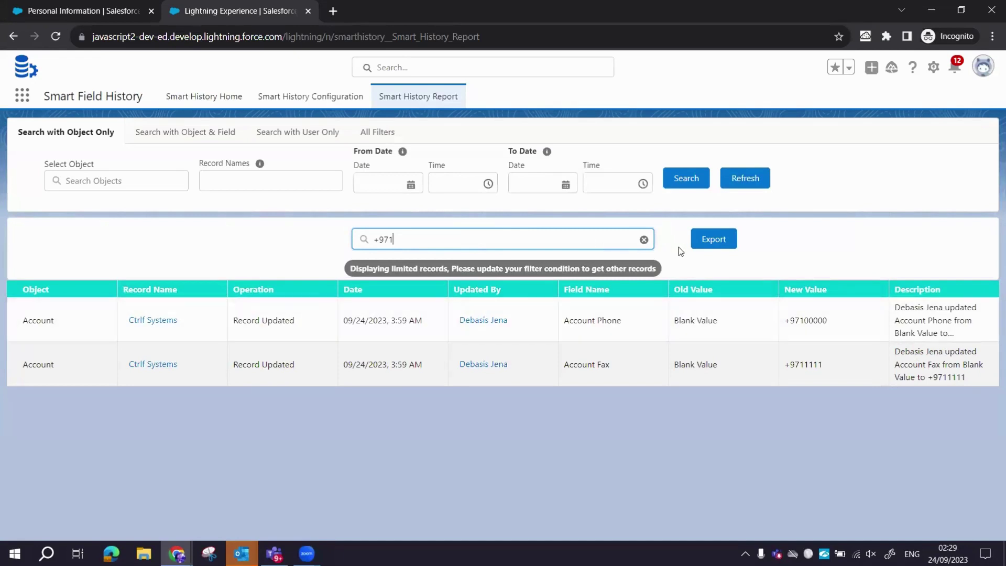
pyautogui.click(643, 240)
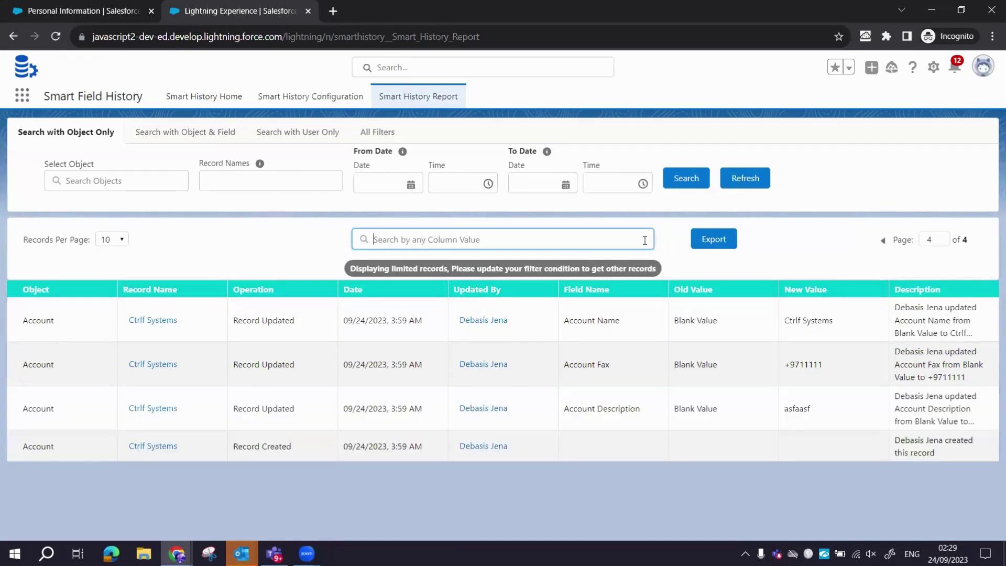
# Show 30 records per page and return to page 1 of 2.
pyautogui.click(114, 240)
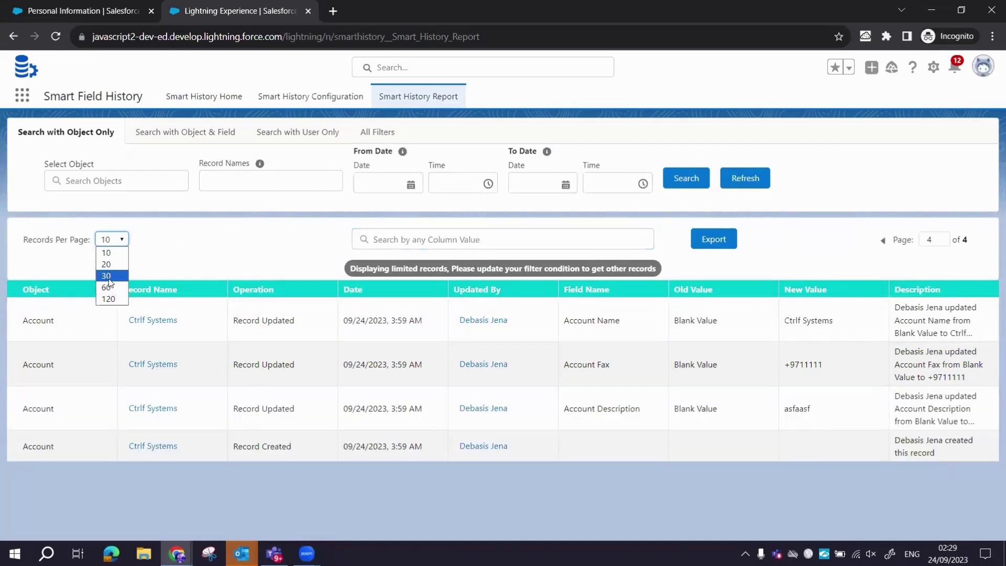
pyautogui.click(109, 276)
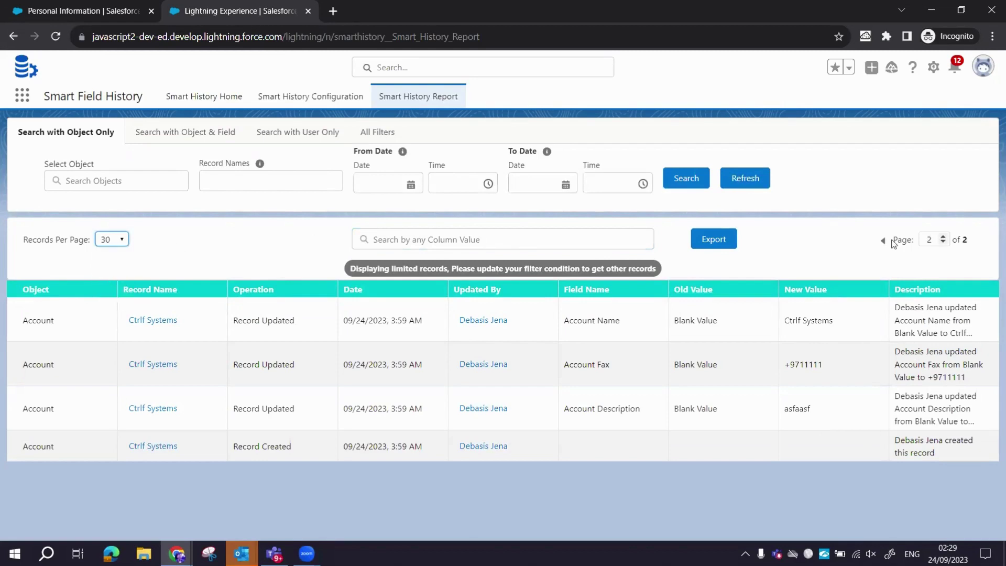
pyautogui.click(882, 240)
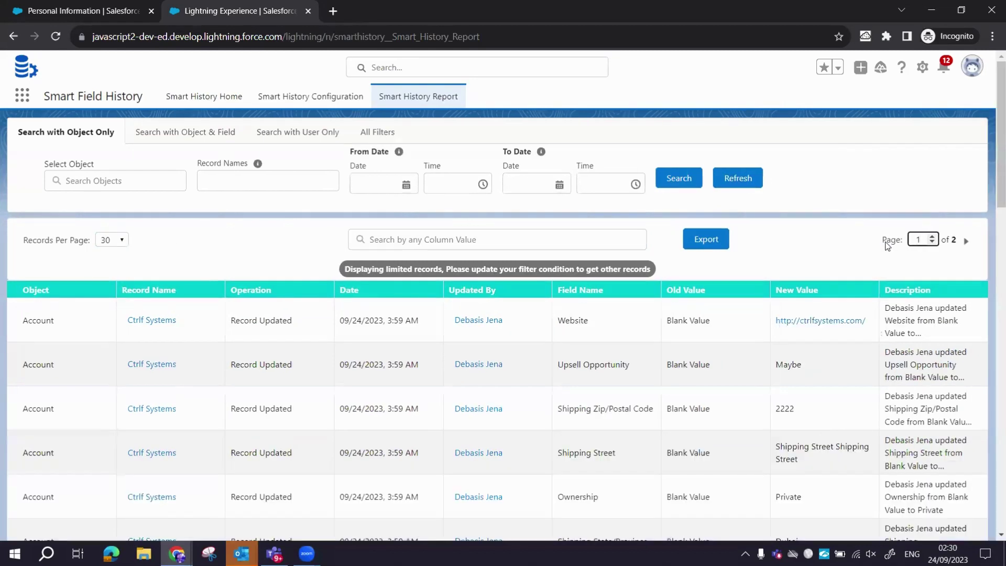
pyautogui.scroll(-10, 352, 425)
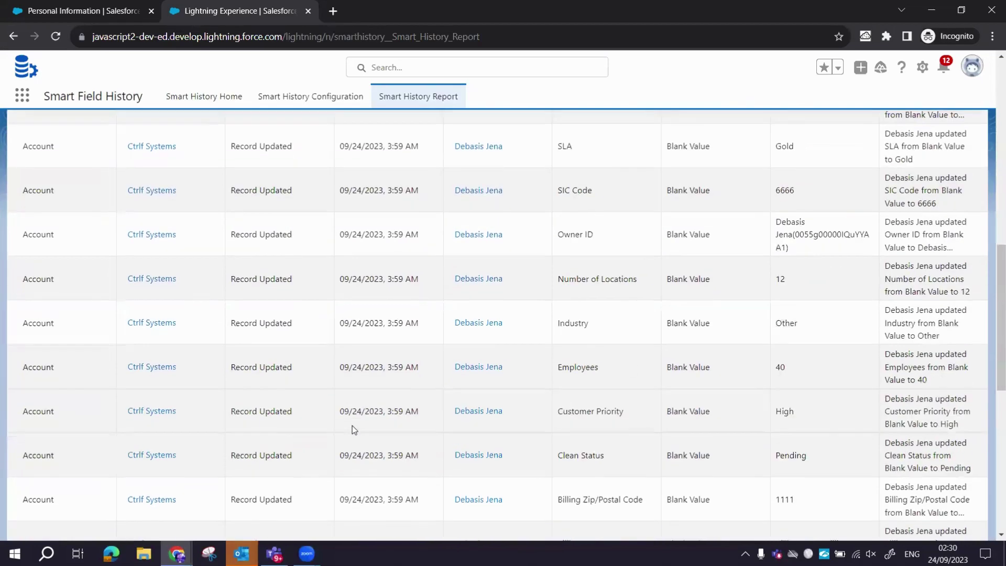
pyautogui.scroll(-6, 352, 425)
pyautogui.scroll(15, 352, 425)
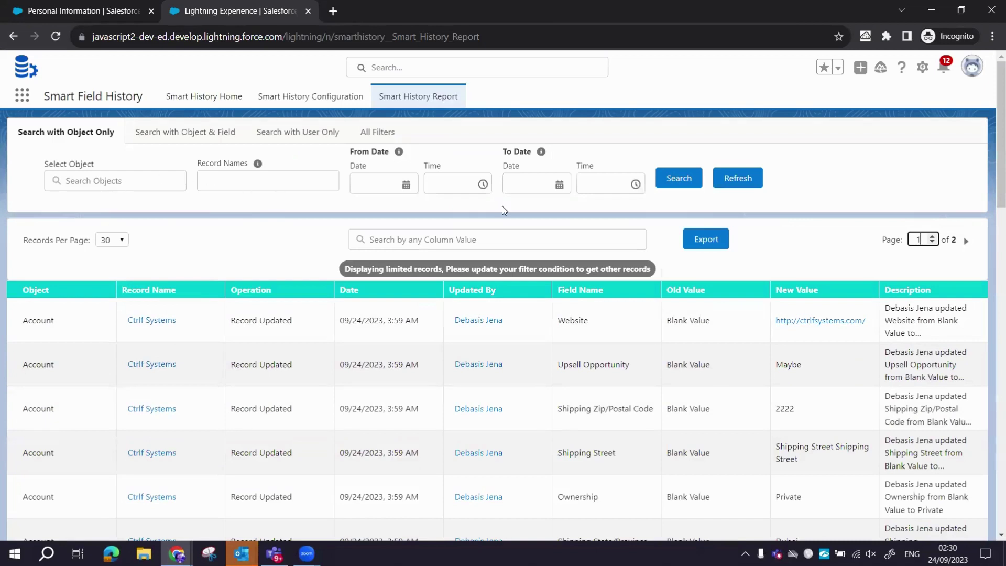
# Export the report to an email for the suggested recipient with subject 'History Details'.
pyautogui.click(704, 239)
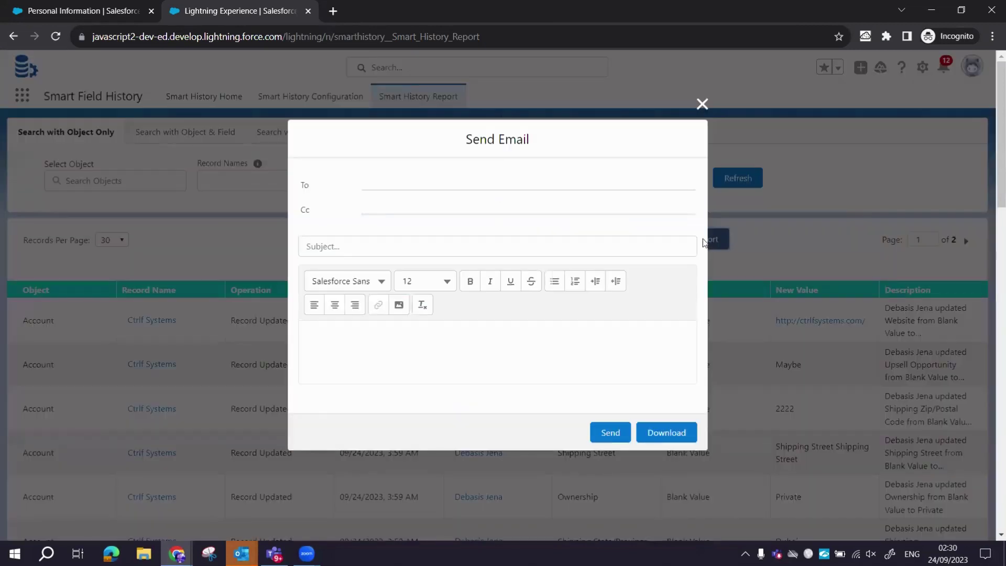
pyautogui.write('debc')
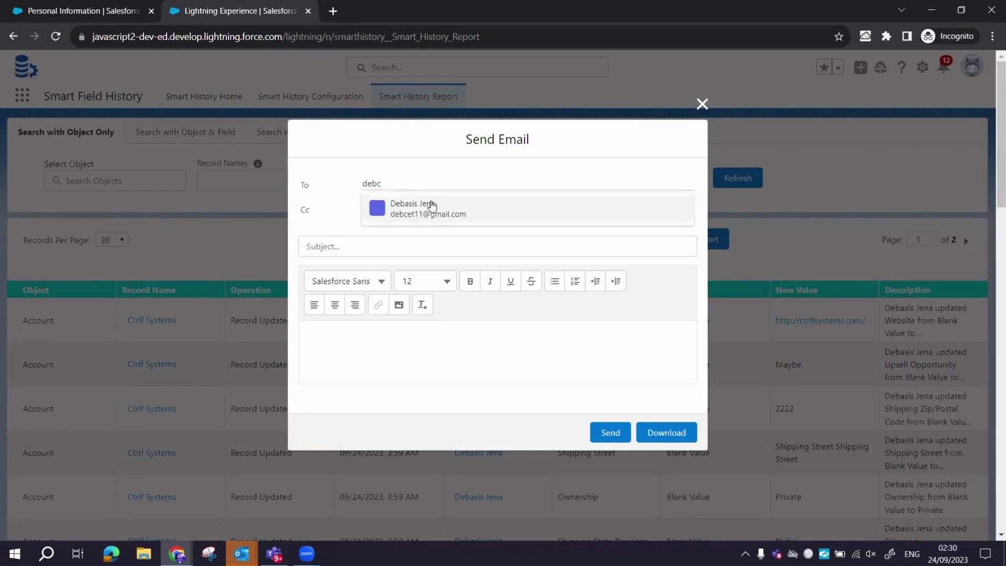
pyautogui.click(411, 208)
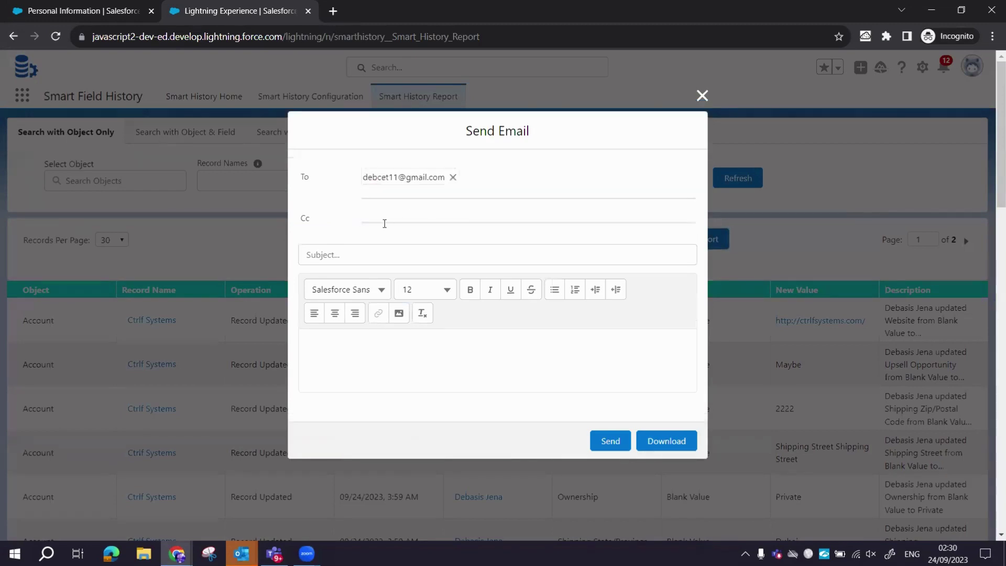
pyautogui.click(358, 259)
pyautogui.write('His')
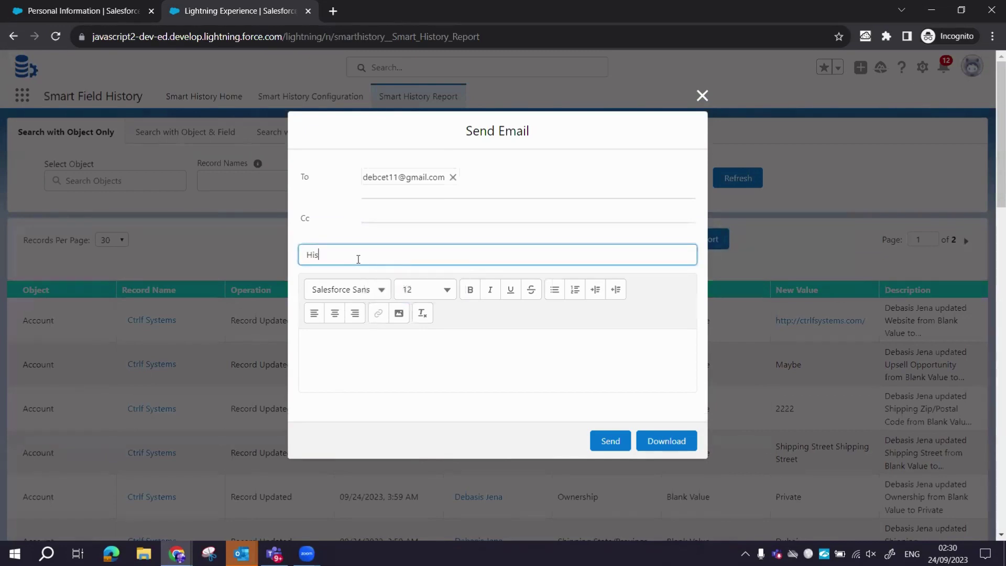
pyautogui.write('tory Details')
# Write a short body asking the team to find the attached history details, signed off with thanks.
pyautogui.click(323, 347)
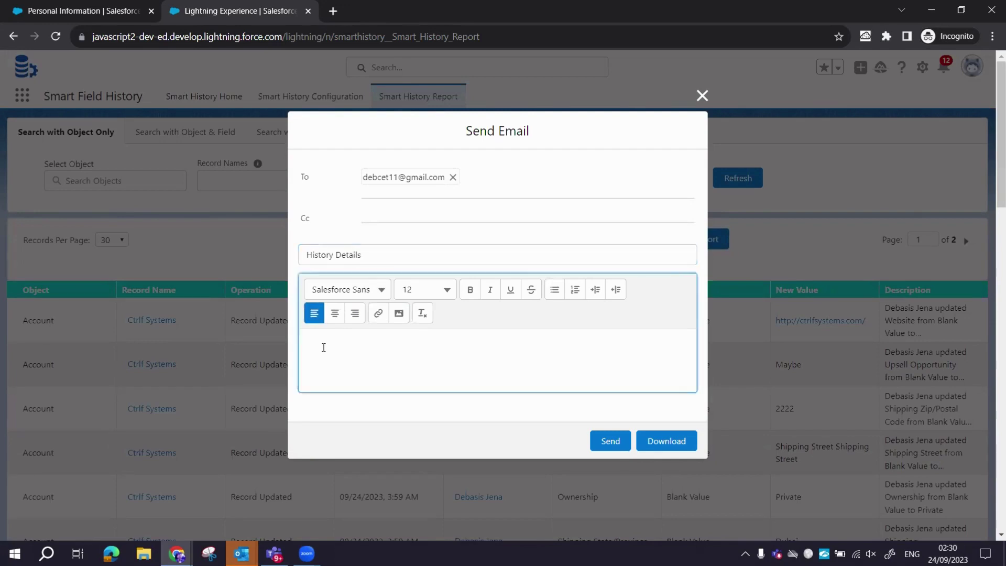
pyautogui.write('Hi Team')
pyautogui.write(', Pleas')
pyautogui.write('e find')
pyautogui.write(' attached histiry d')
pyautogui.press('BackSpace')
pyautogui.press('BackSpace')
pyautogui.press('BackSpace')
pyautogui.write('ry detais')
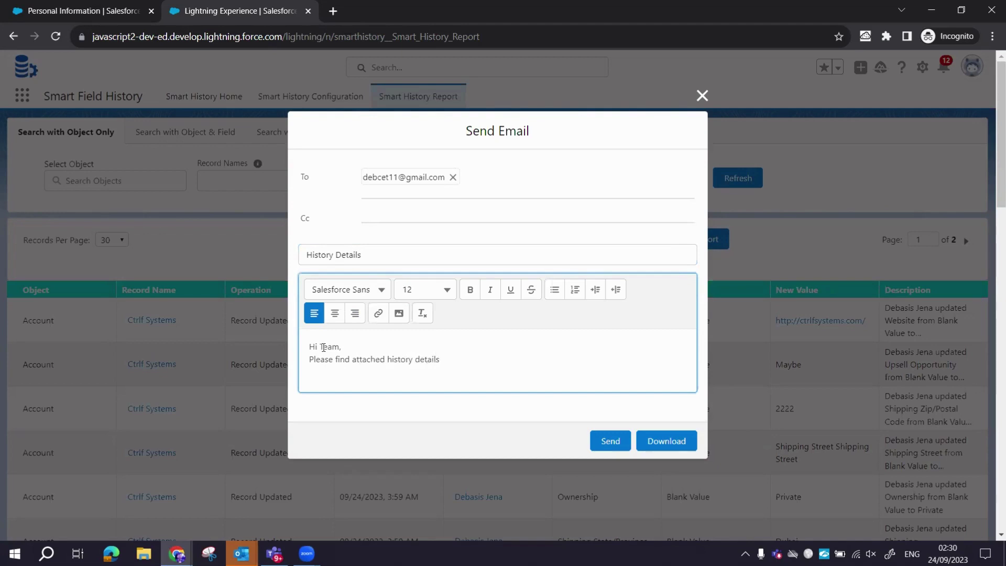
pyautogui.press('Return')
pyautogui.write('Ta')
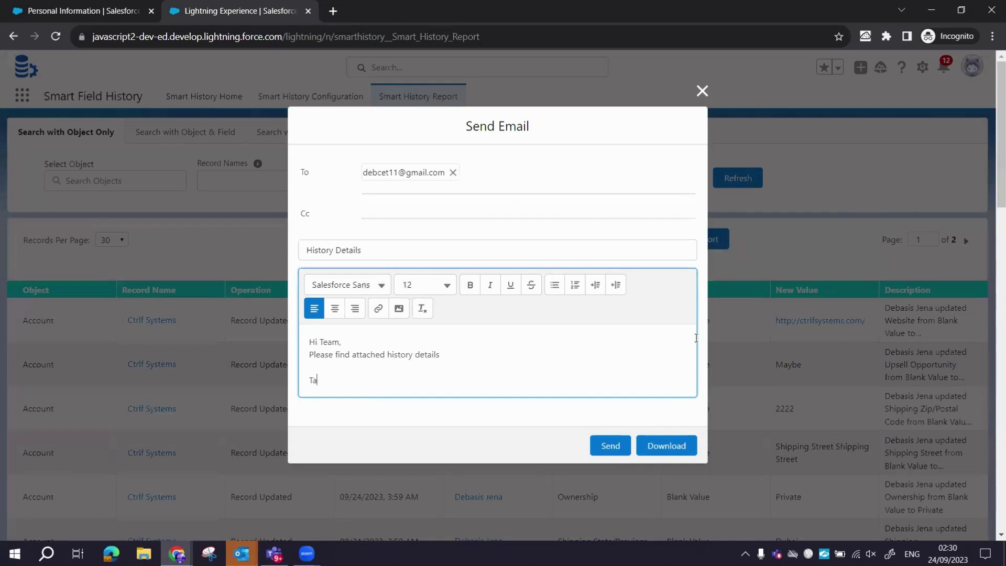
pyautogui.write('hanks')
# Save the history as a CSV download, then send the email.
pyautogui.click(655, 444)
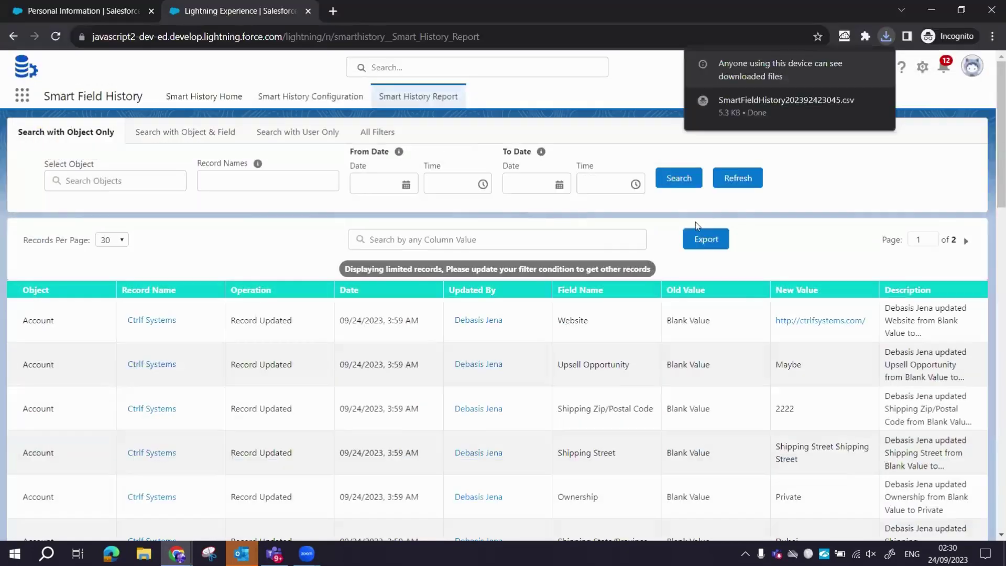
pyautogui.click(702, 237)
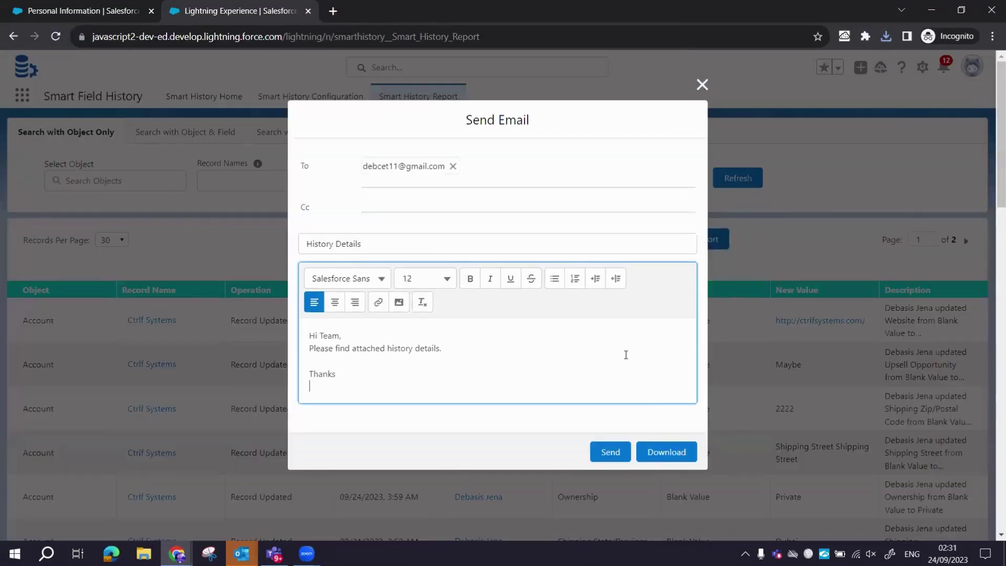
pyautogui.click(613, 456)
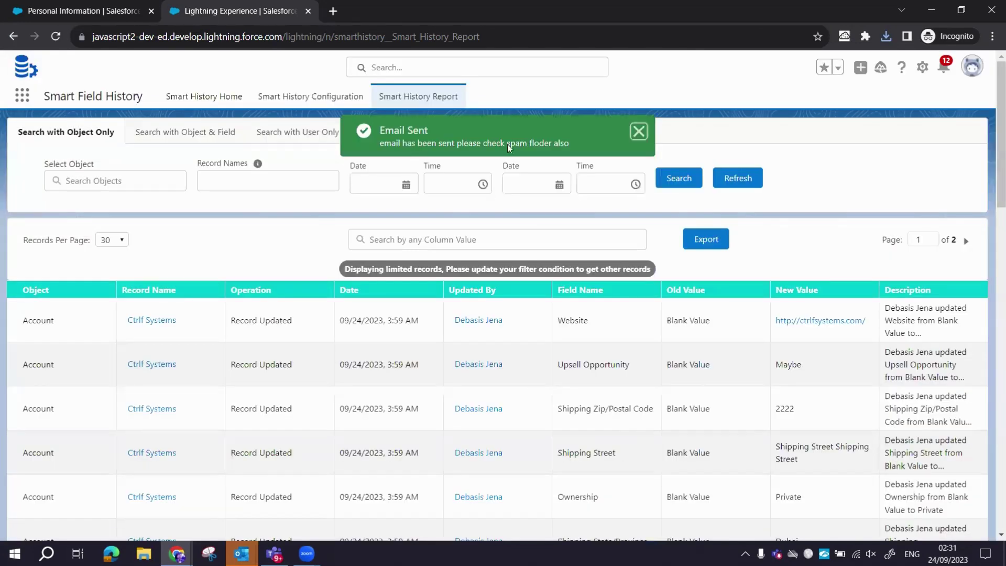
# Dismiss the email confirmation and set the object-and-field search to Account.
pyautogui.click(639, 132)
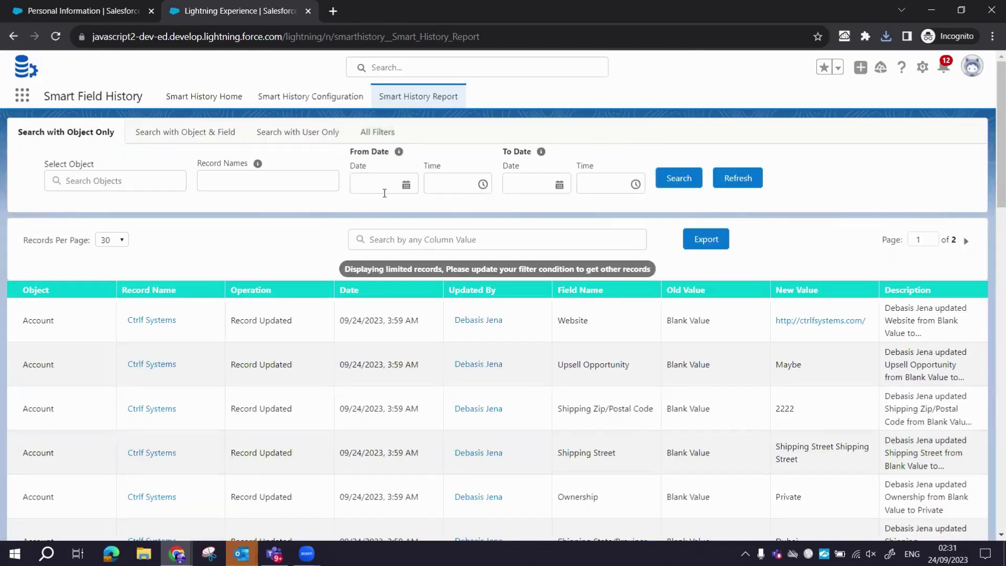
pyautogui.click(216, 139)
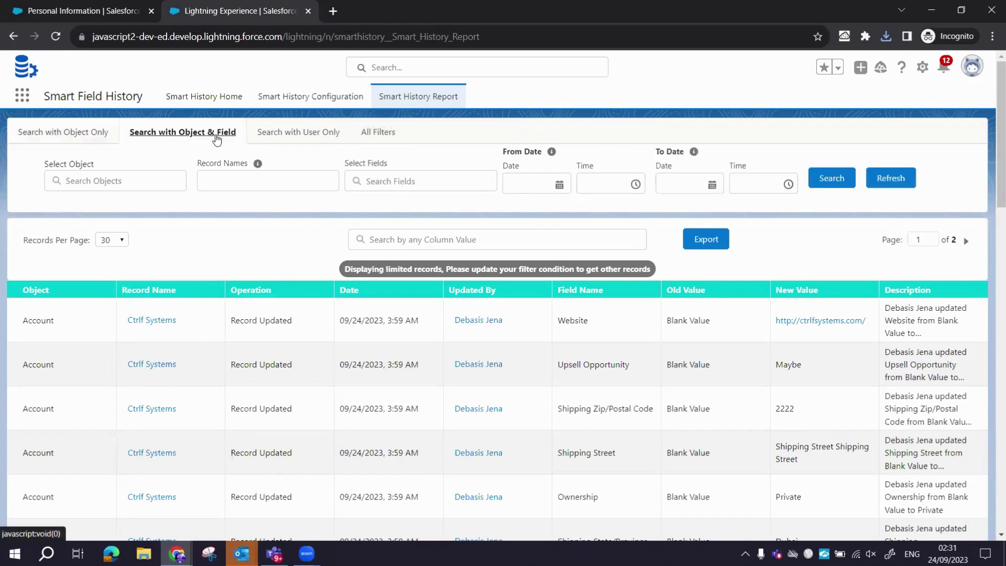
pyautogui.click(112, 181)
pyautogui.write('Acc')
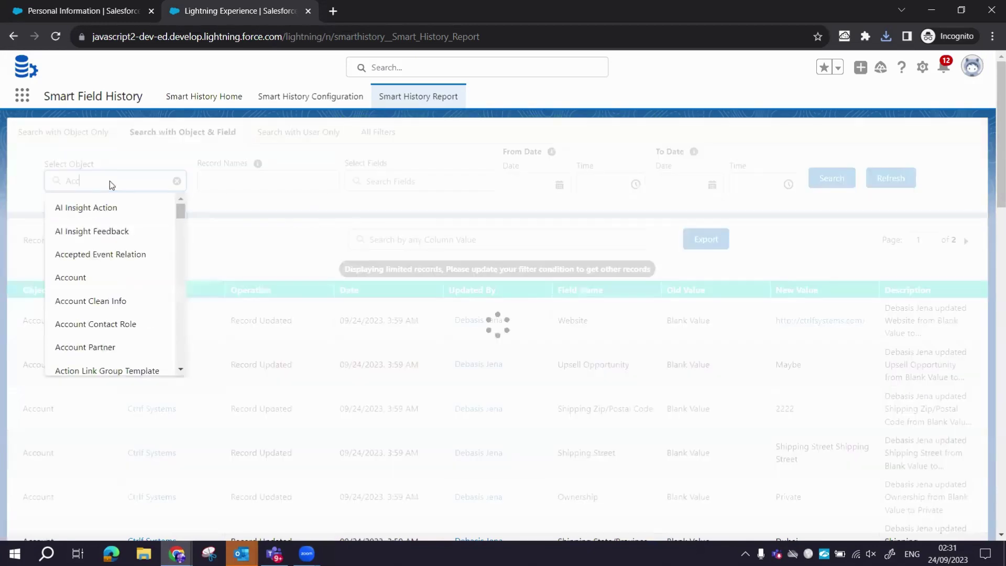
pyautogui.write('ount')
pyautogui.click(79, 206)
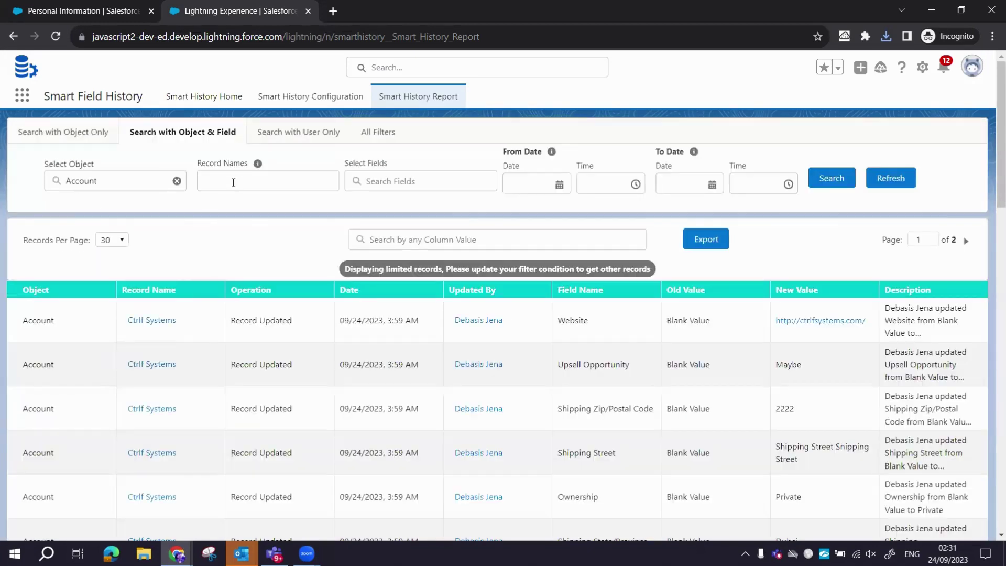
# Search Account Name and Website changes, then open the Ctrlf Systems record.
pyautogui.click(237, 181)
pyautogui.click(365, 181)
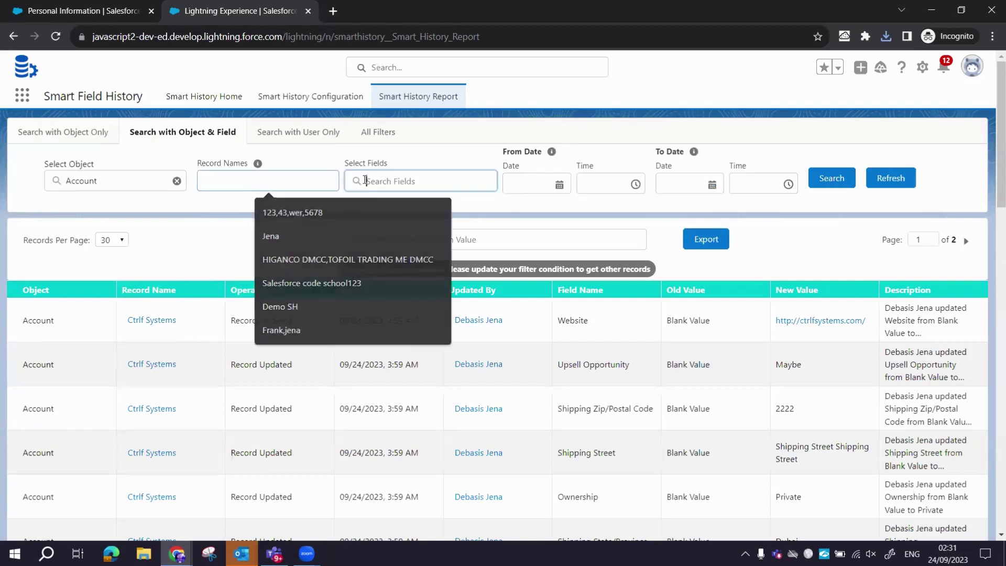
pyautogui.write('Name')
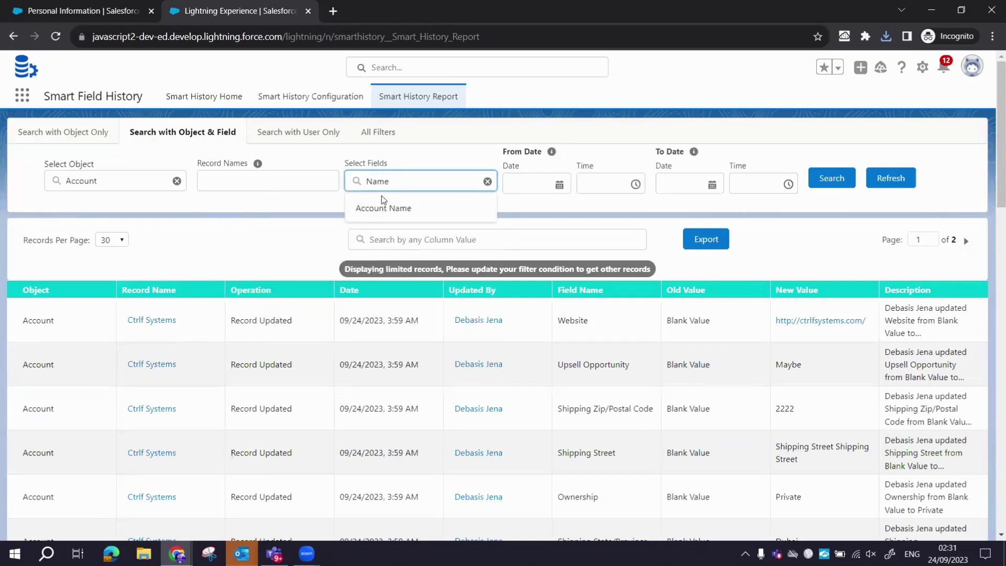
pyautogui.click(388, 202)
pyautogui.write('Webs')
pyautogui.click(372, 206)
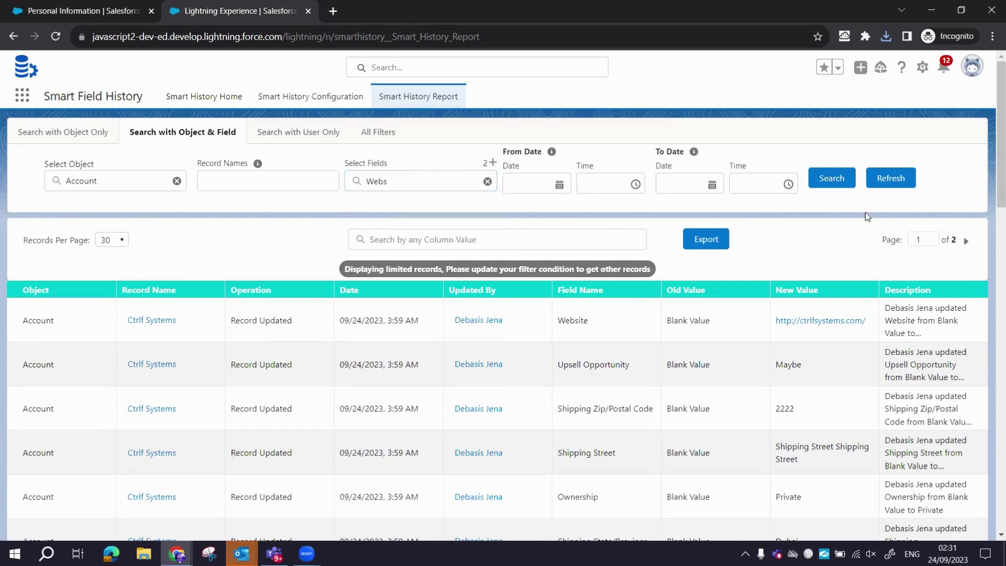
pyautogui.click(837, 176)
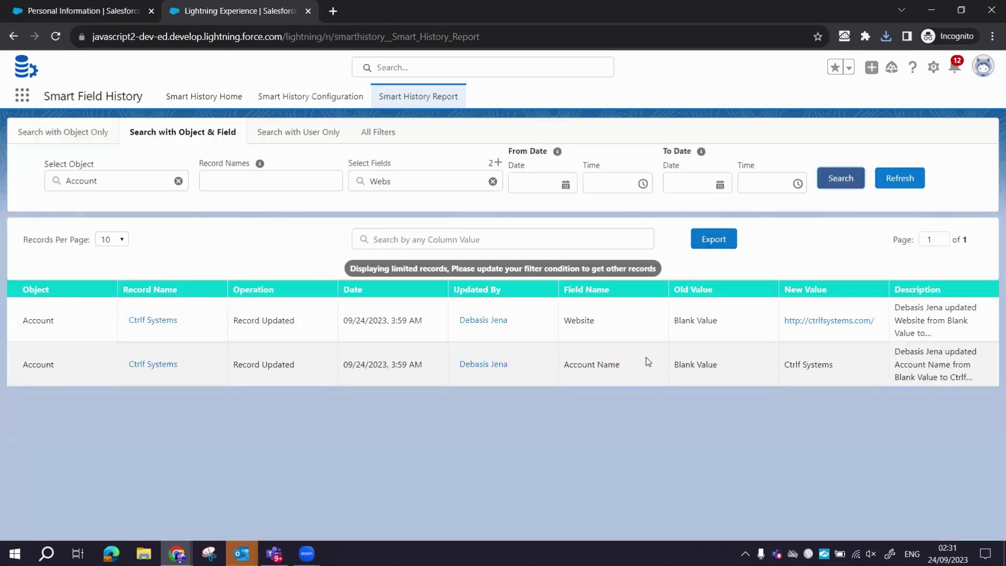
pyautogui.click(153, 319)
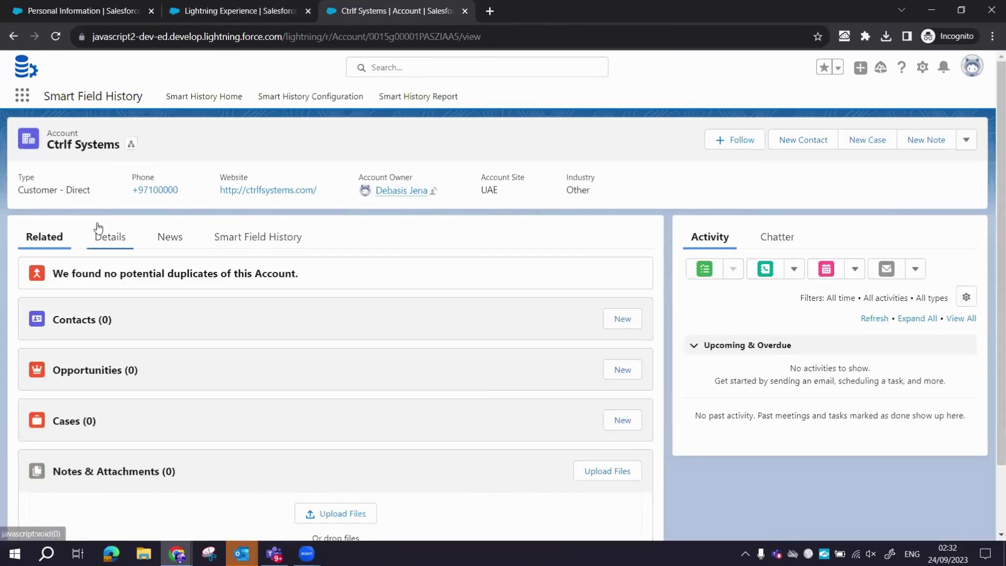
pyautogui.click(97, 228)
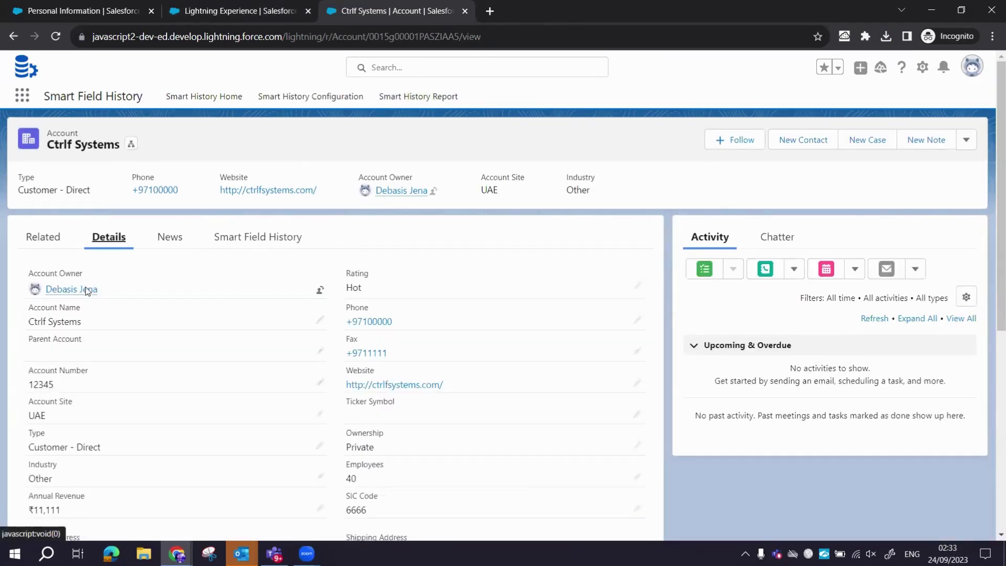
pyautogui.click(251, 244)
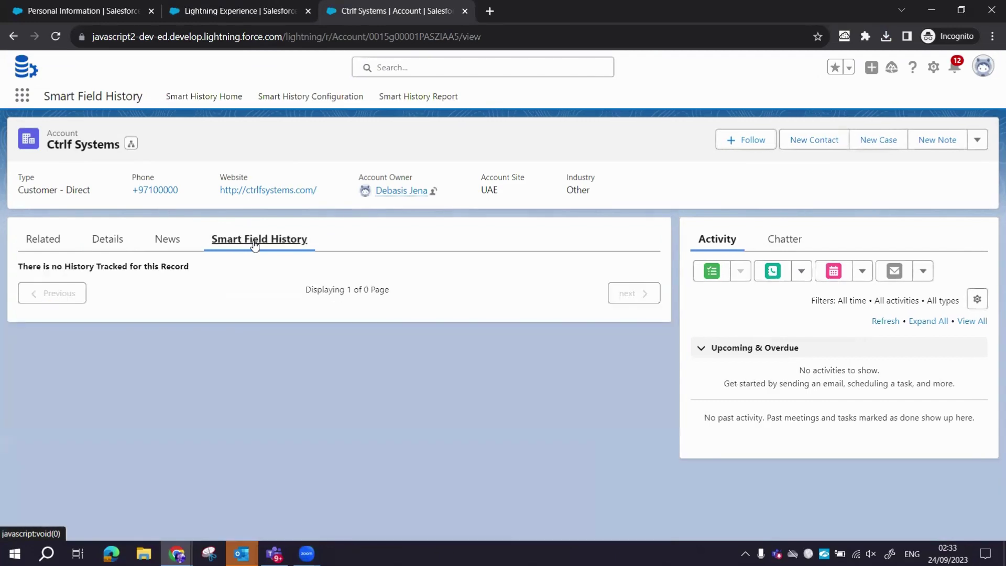
pyautogui.scroll(-5, 294, 317)
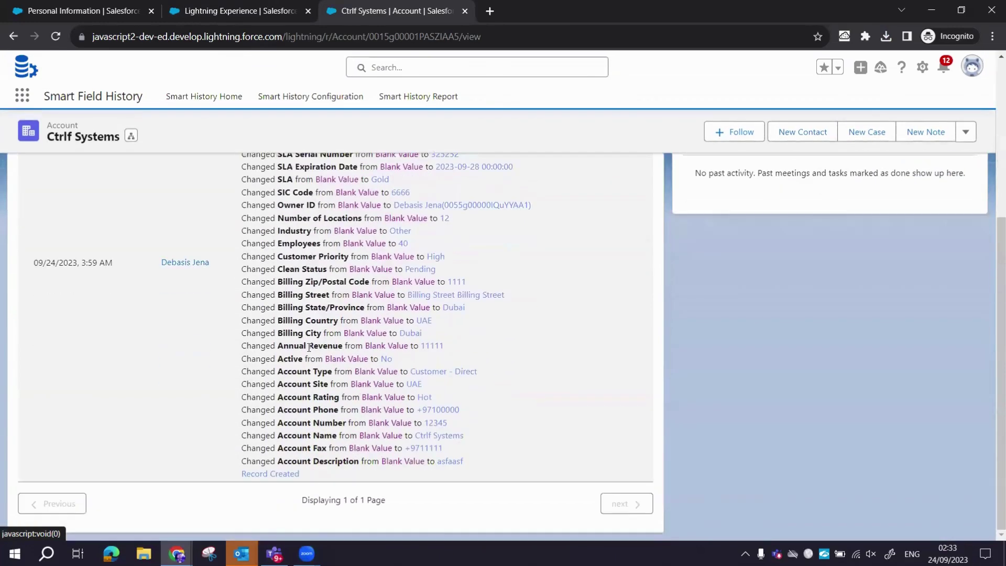
pyautogui.scroll(5, 309, 347)
pyautogui.click(108, 239)
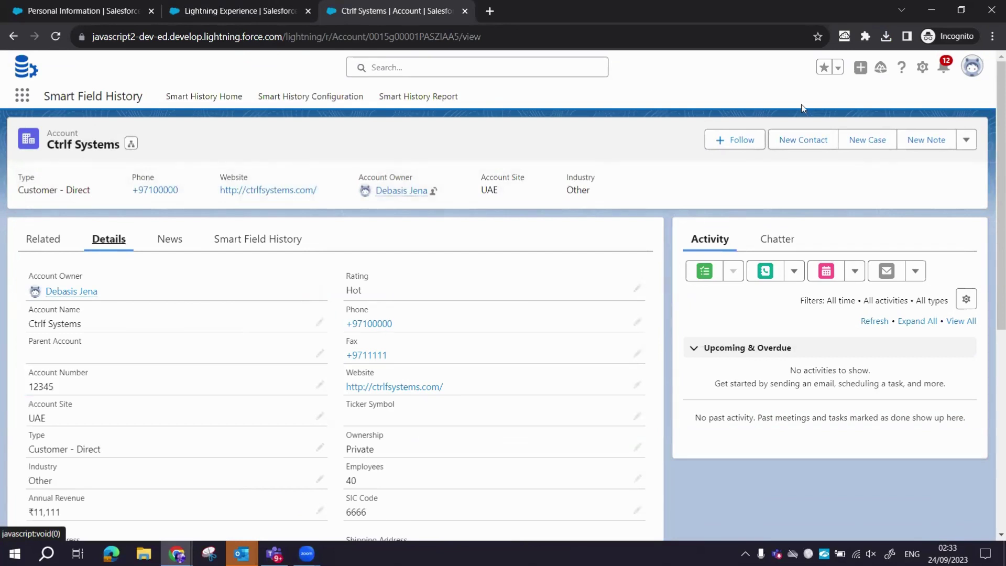
# Edit the account: number 123456, https website, Subsidiary ownership, Installation Partner type.
pyautogui.click(966, 140)
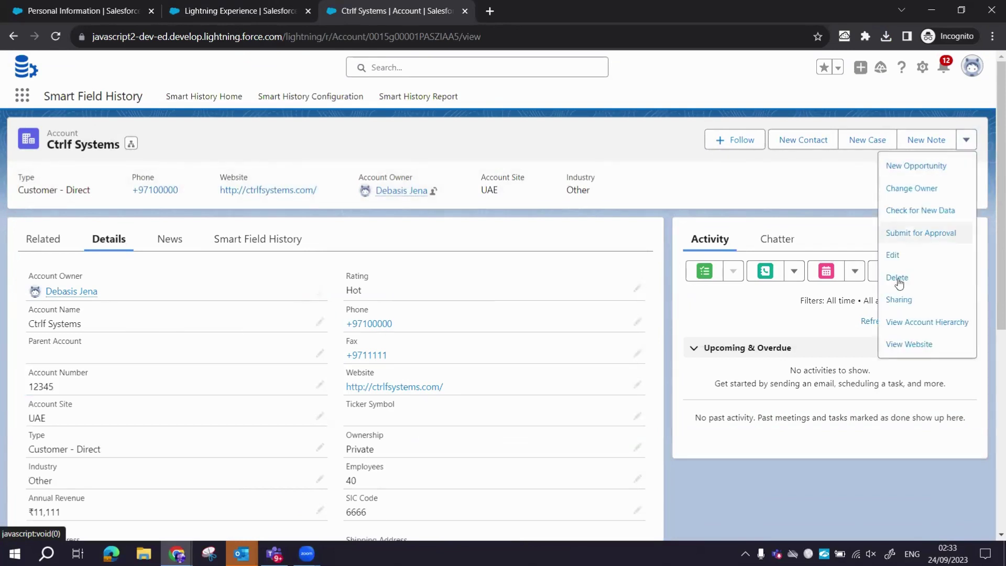
pyautogui.click(893, 257)
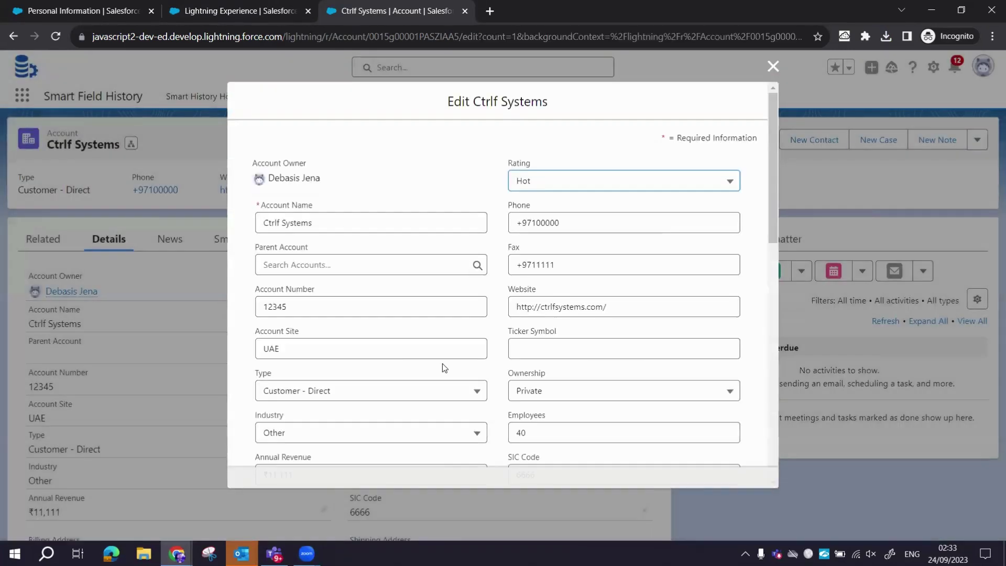
pyautogui.click(331, 303)
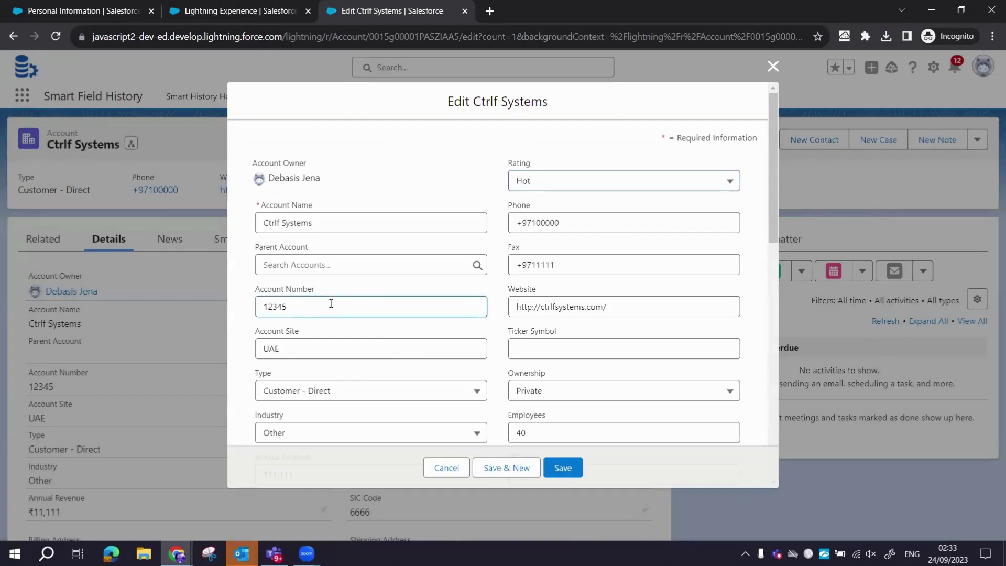
pyautogui.write('6')
pyautogui.click(532, 309)
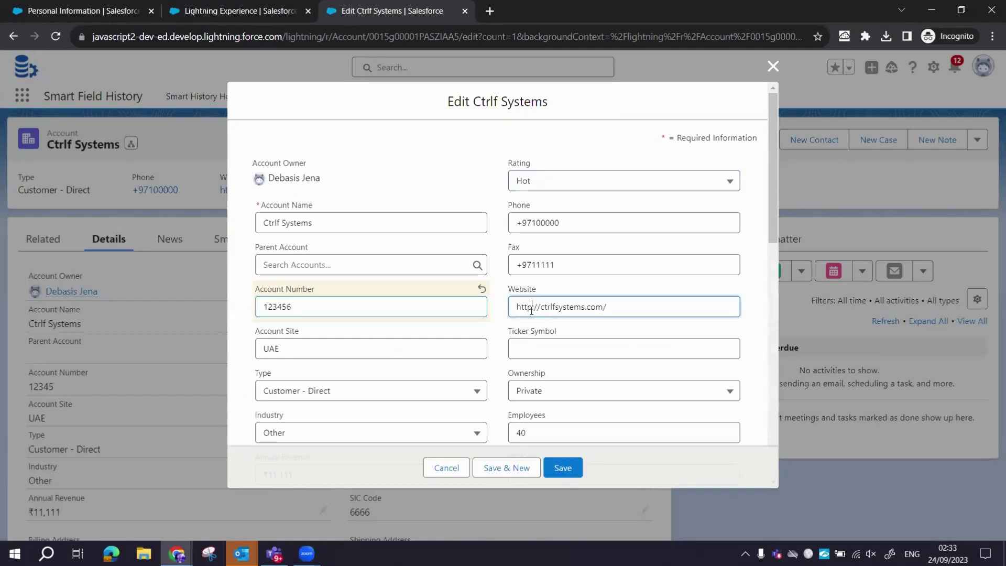
pyautogui.write('s')
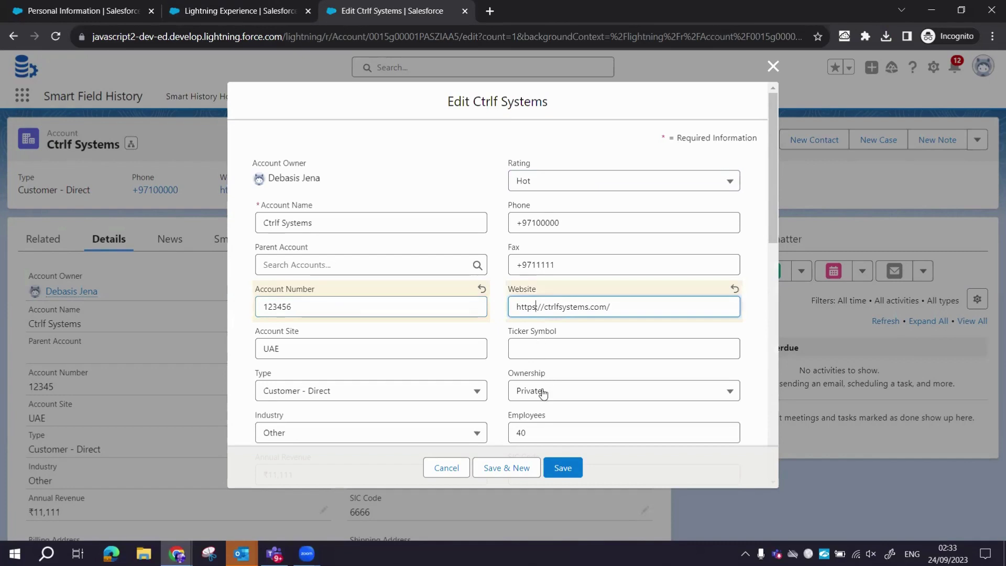
pyautogui.click(542, 393)
pyautogui.click(546, 483)
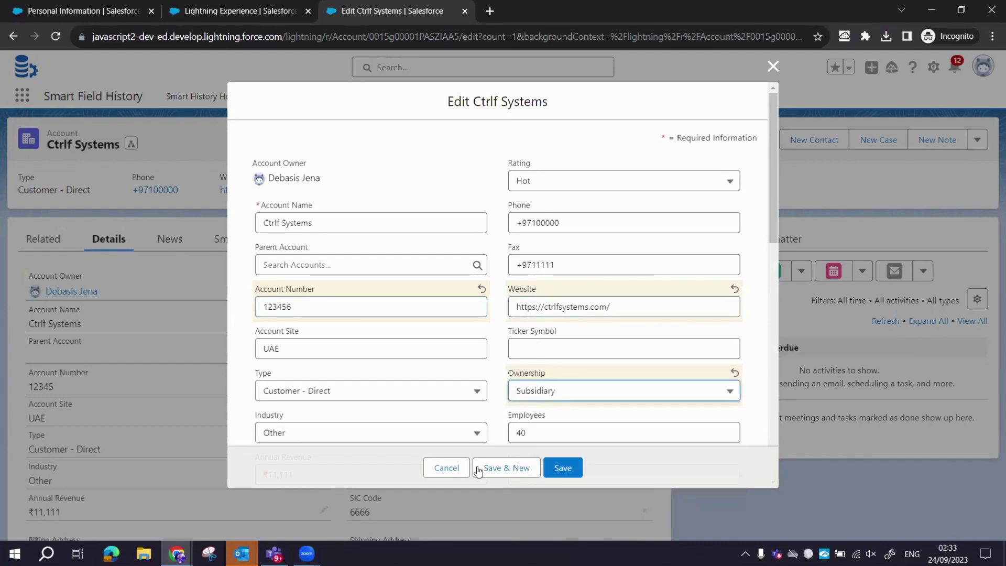
pyautogui.click(407, 397)
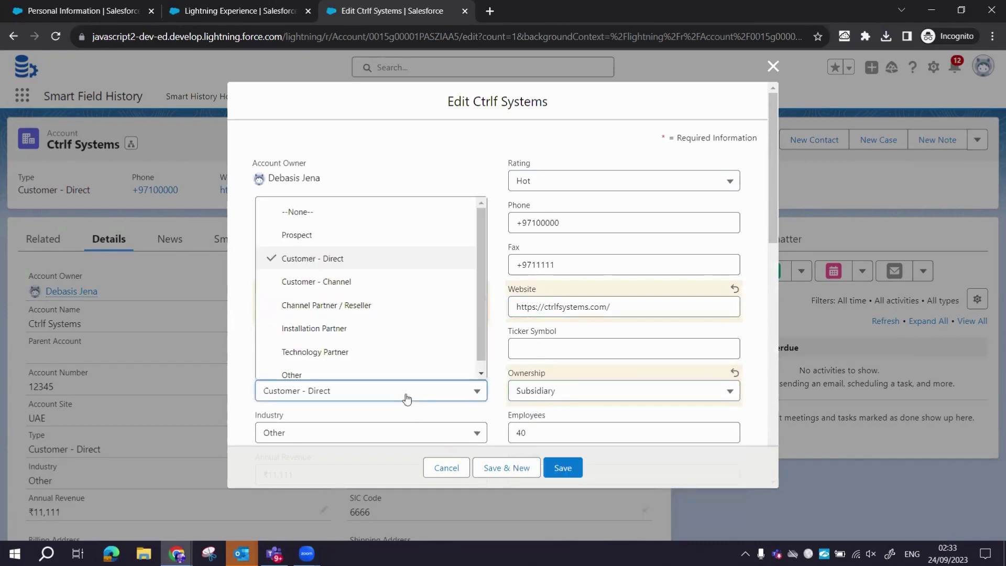
pyautogui.click(339, 329)
# Update the phone number, rename to Ctrlf Systems FZE, and set billing street 'Actual billing street'.
pyautogui.click(606, 181)
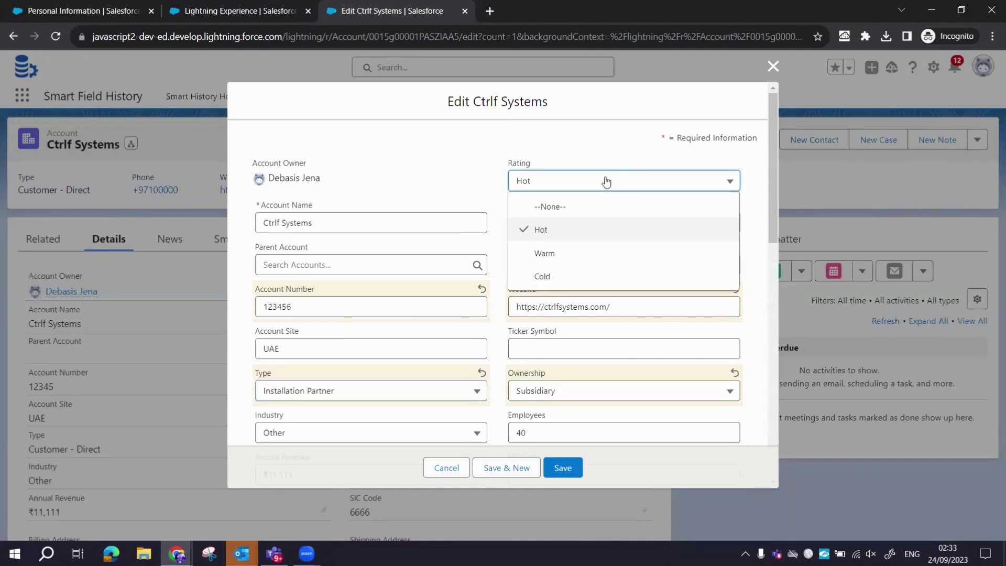
pyautogui.click(465, 174)
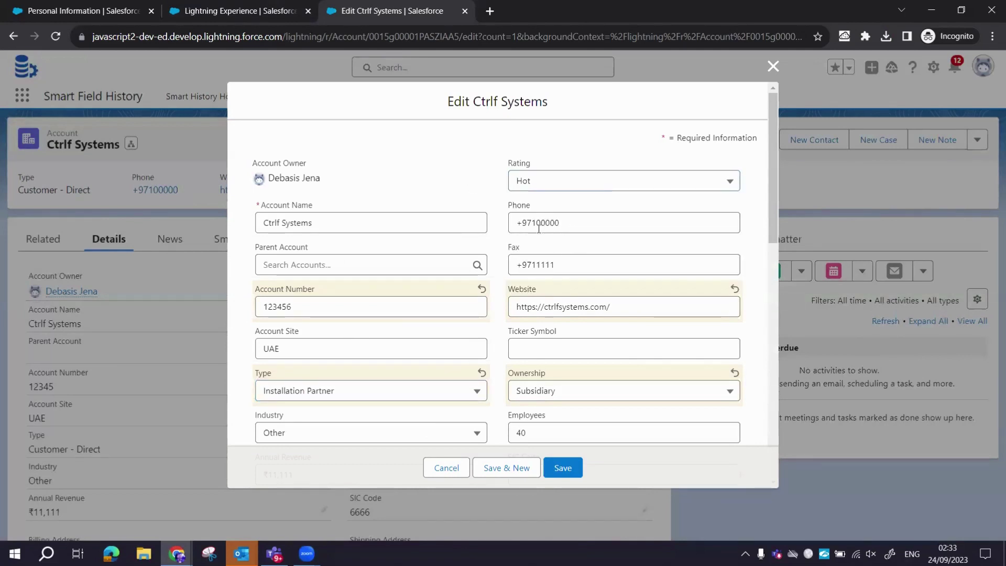
pyautogui.moveTo(533, 222); pyautogui.dragTo(560, 223)
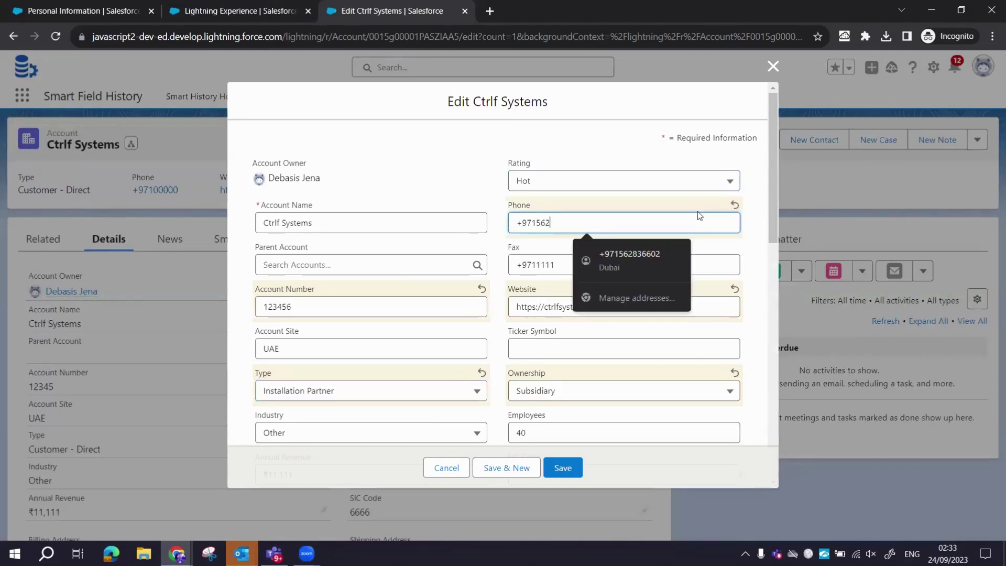
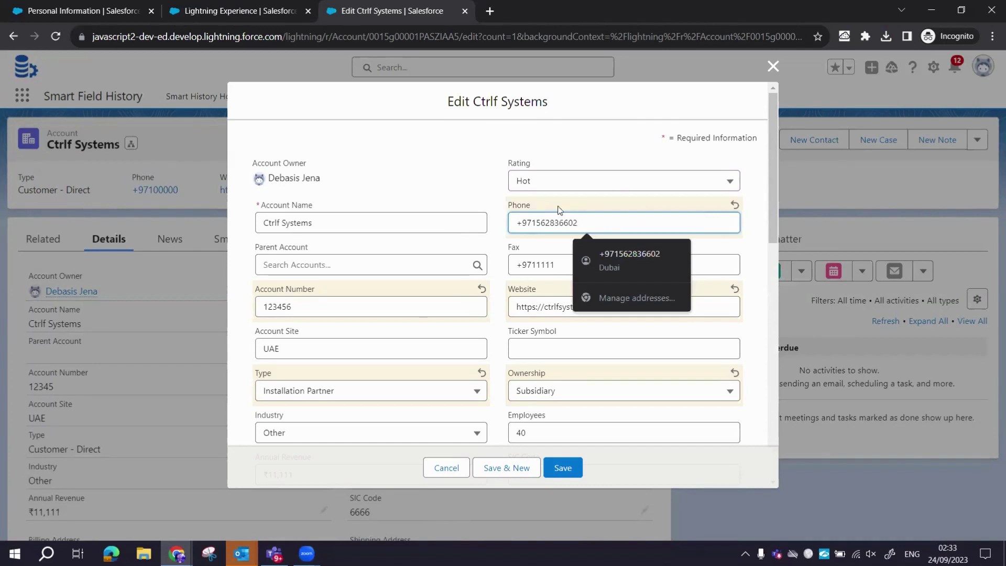
pyautogui.click(380, 222)
pyautogui.write('FZE')
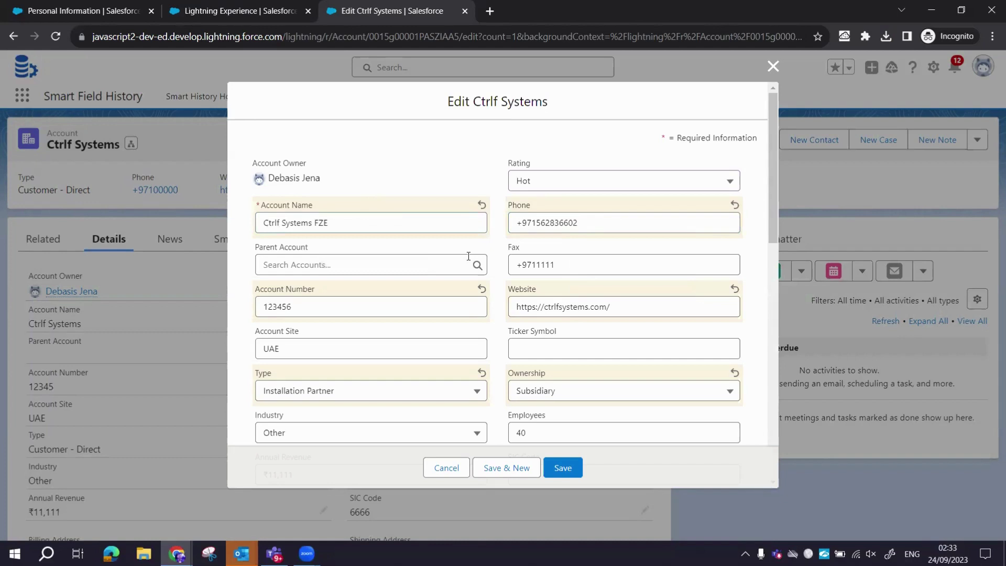
pyautogui.scroll(-3, 468, 255)
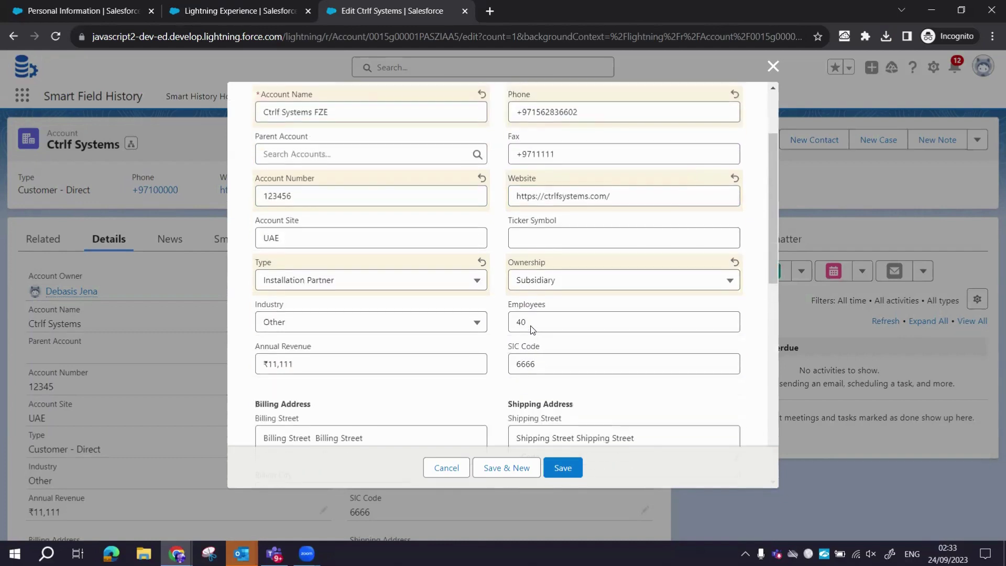
pyautogui.scroll(-3, 425, 367)
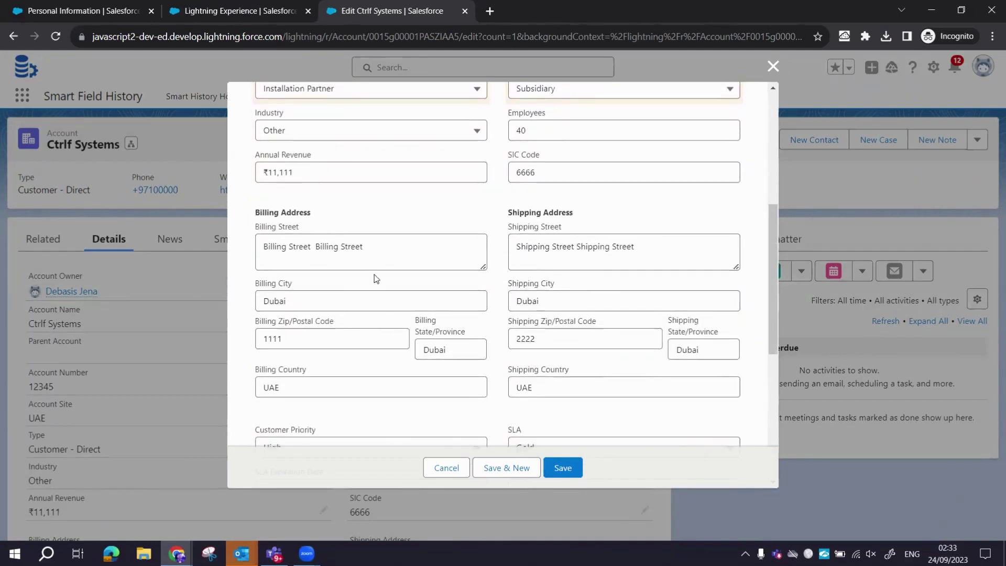
pyautogui.tripleClick(375, 249)
pyautogui.write('Ac')
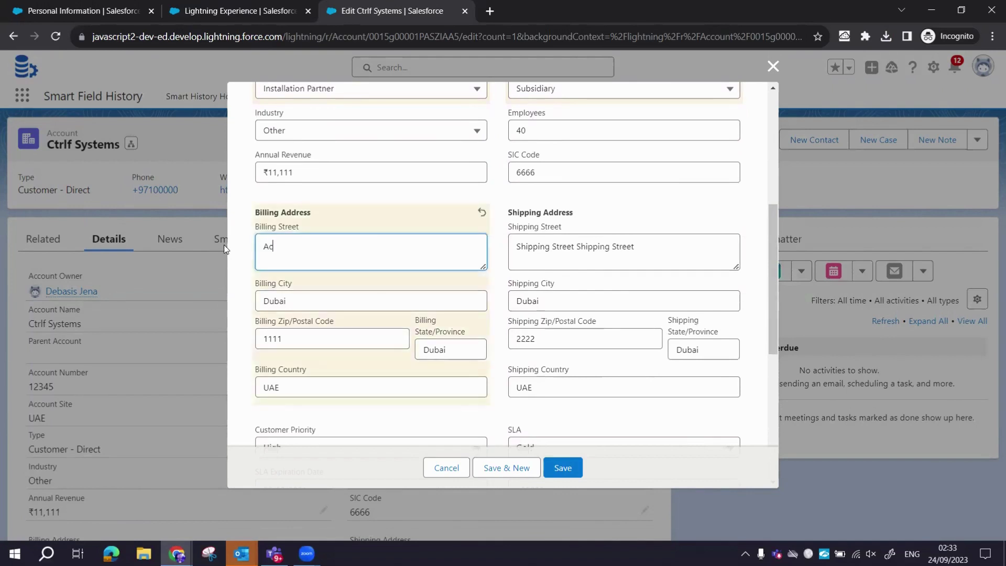
pyautogui.write('tual bbilling street')
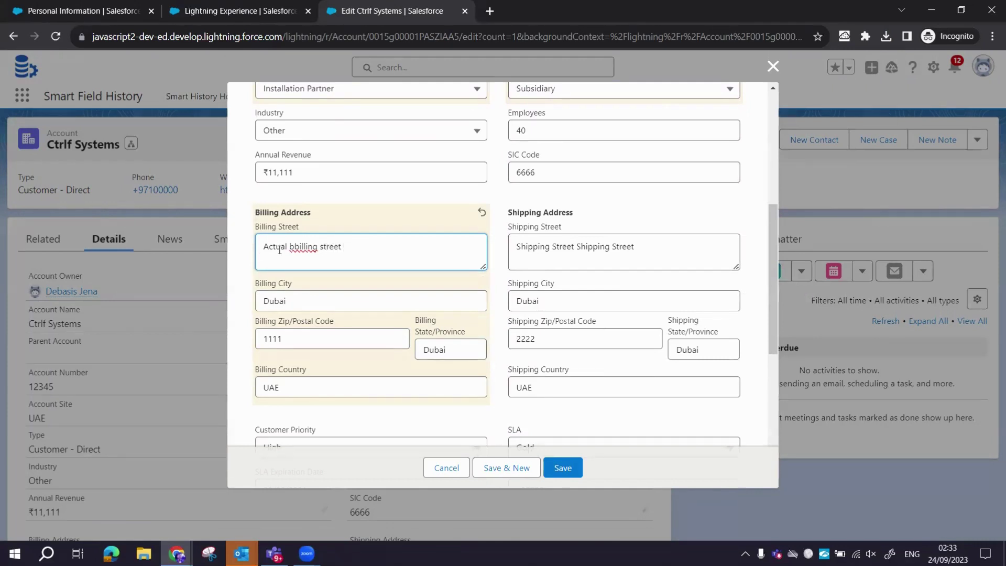
pyautogui.rightClick(297, 247)
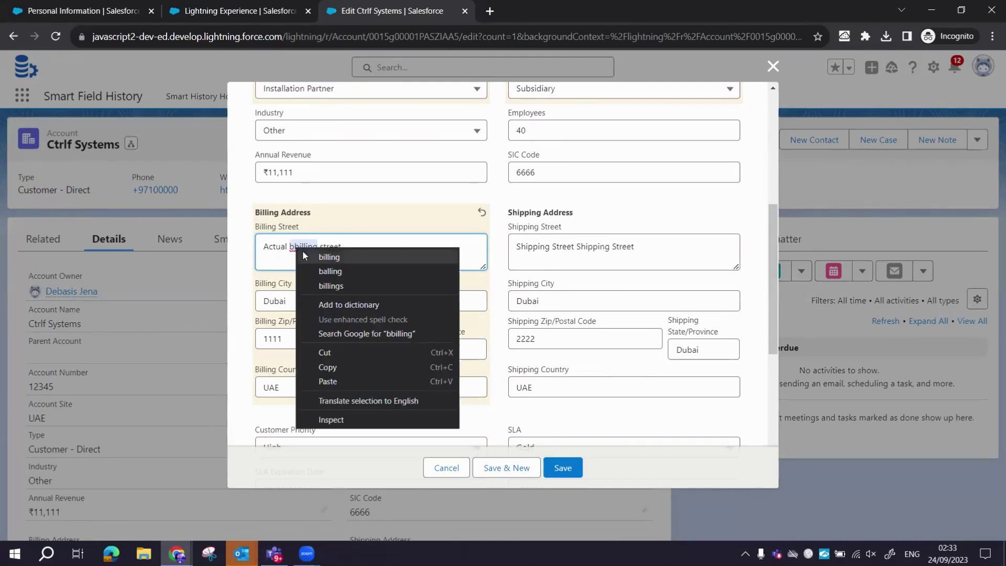
pyautogui.click(314, 257)
# Replace the account description with 'this is sample description.'.
pyautogui.scroll(-5, 463, 378)
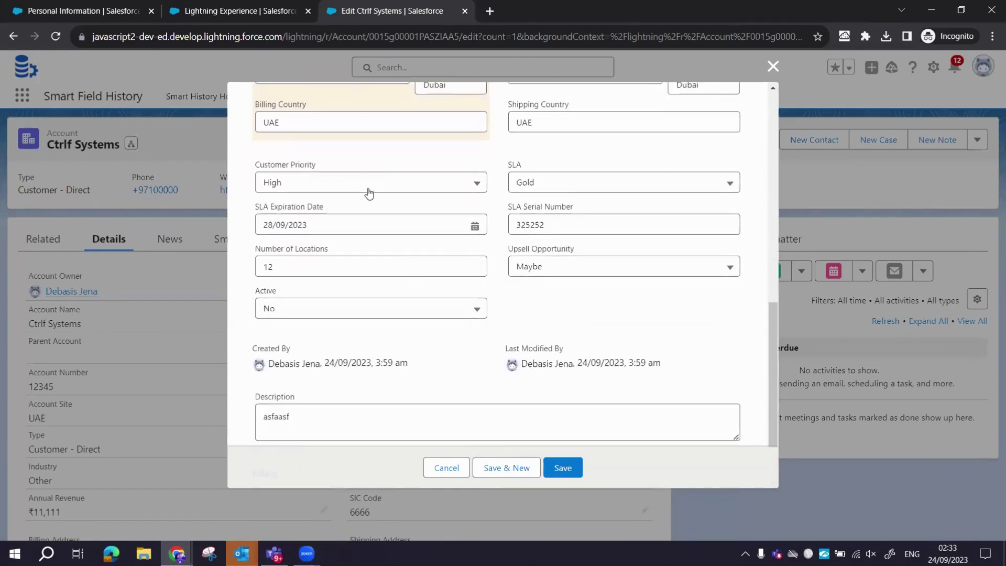
pyautogui.scroll(-1, 361, 313)
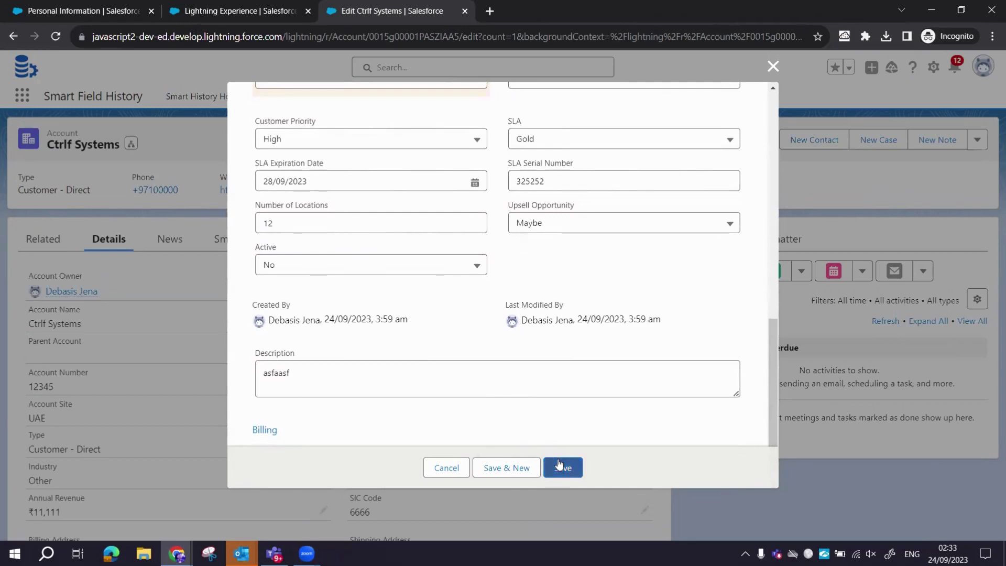
pyautogui.moveTo(292, 373); pyautogui.dragTo(219, 357)
pyautogui.write('t')
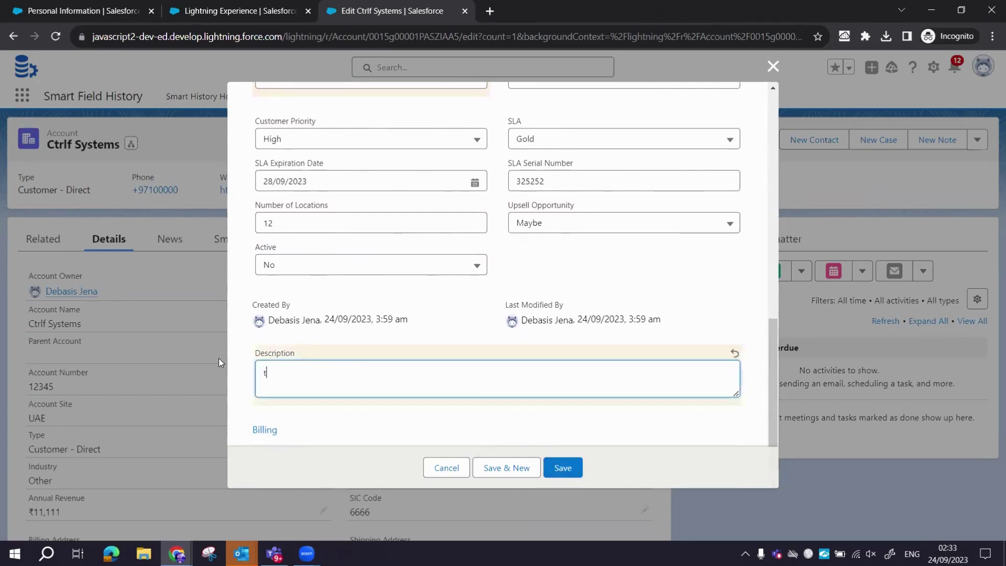
pyautogui.write('his is hfkjsahfjksahf af')
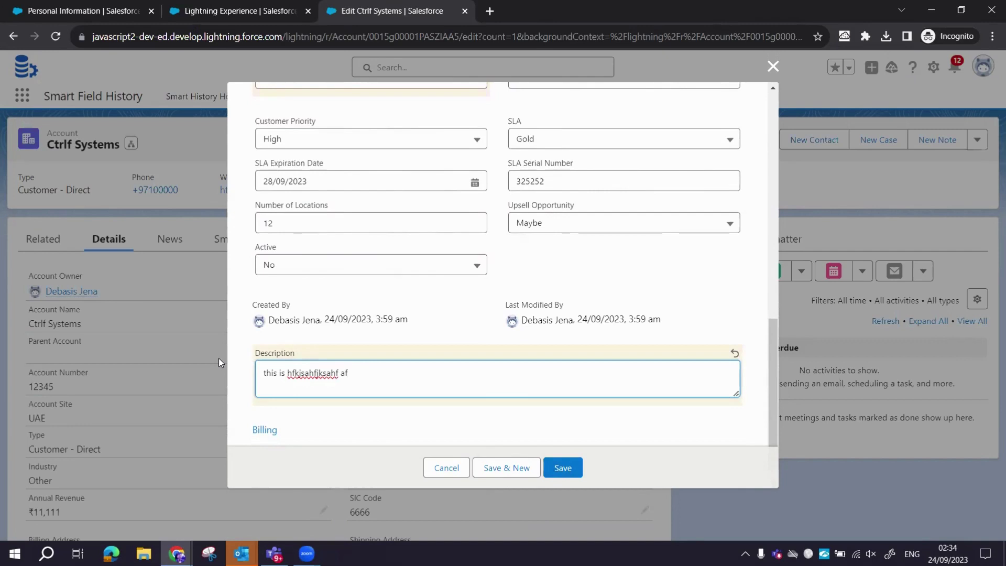
pyautogui.hotkey('ctrl', 'a')
pyautogui.write('th')
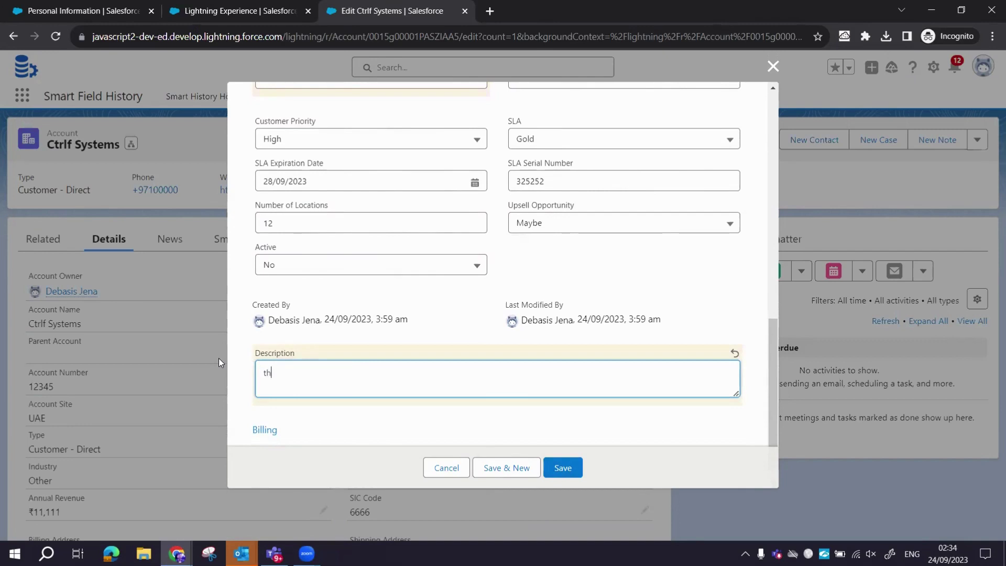
pyautogui.write('is is sample description.')
# Copy and paste the description until it repeats six times, then save the account.
pyautogui.hotkey('ctrl', 'a')
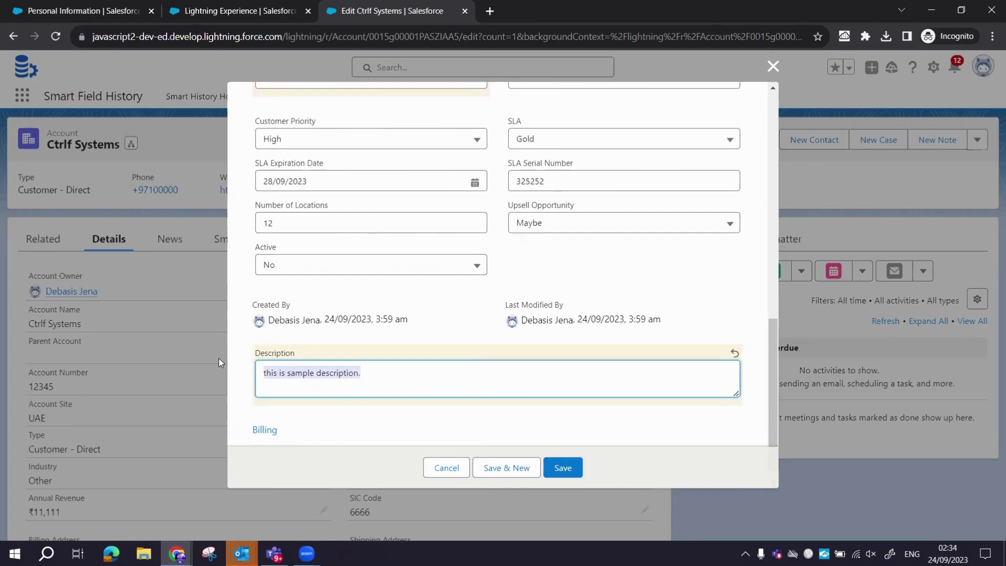
pyautogui.hotkey('ctrl', 'c')
pyautogui.hotkey('ctrl', 'v')
pyautogui.hotkey('ctrl', 'v')
pyautogui.hotkey('ctrl', 'v')
pyautogui.hotkey('ctrl', 'v')
pyautogui.hotkey('ctrl', 'v')
pyautogui.hotkey('ctrl', 'v')
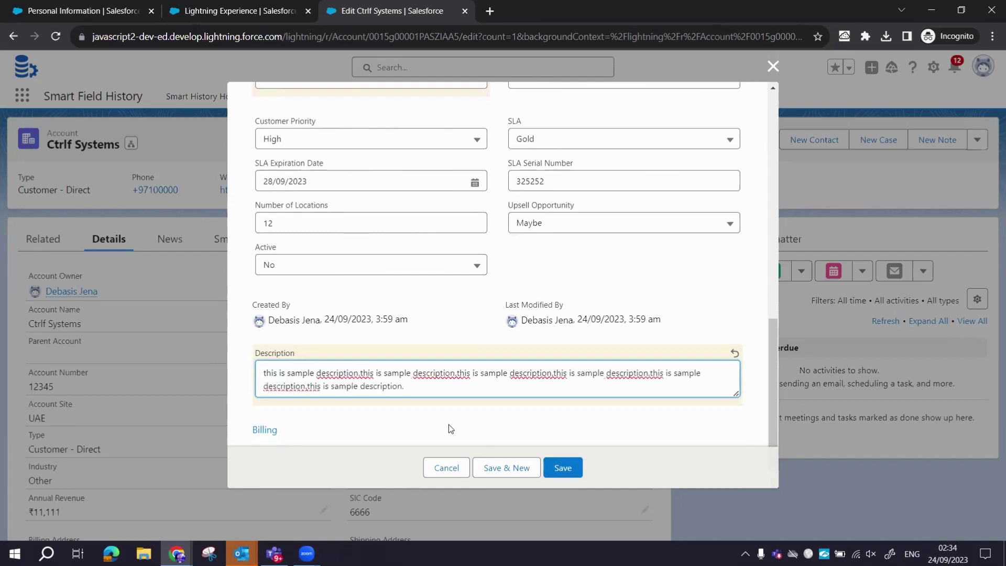
pyautogui.click(562, 468)
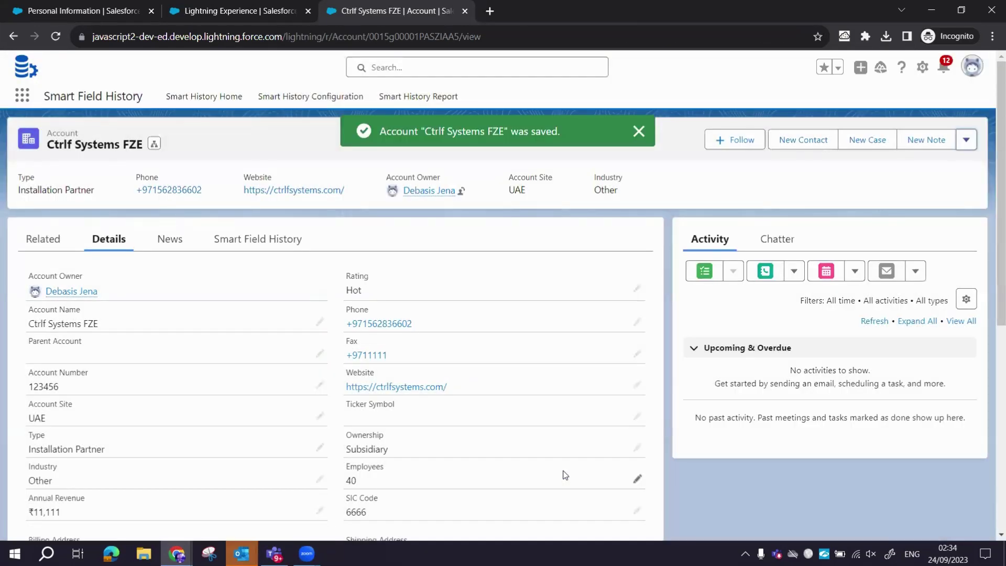
pyautogui.click(278, 239)
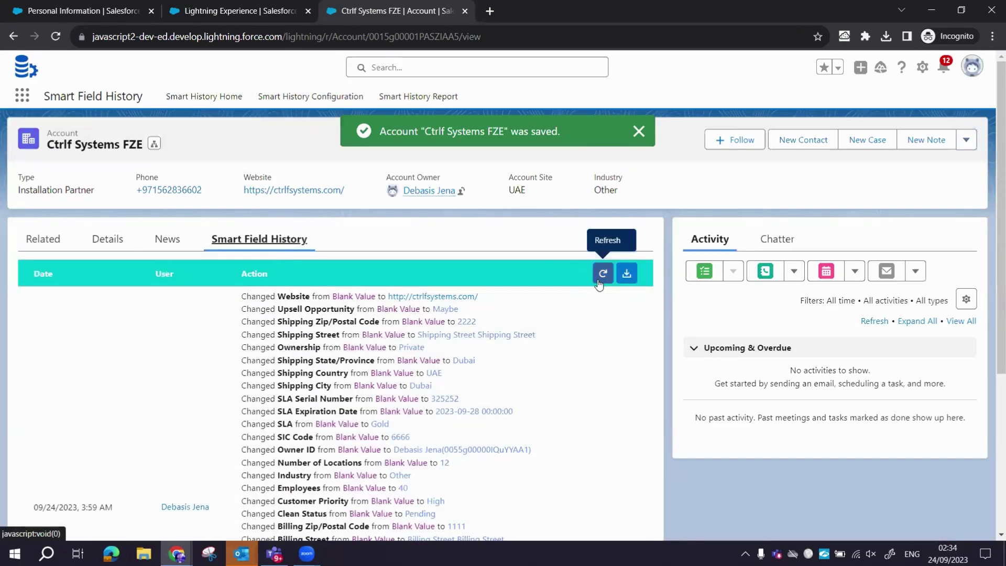
pyautogui.click(602, 275)
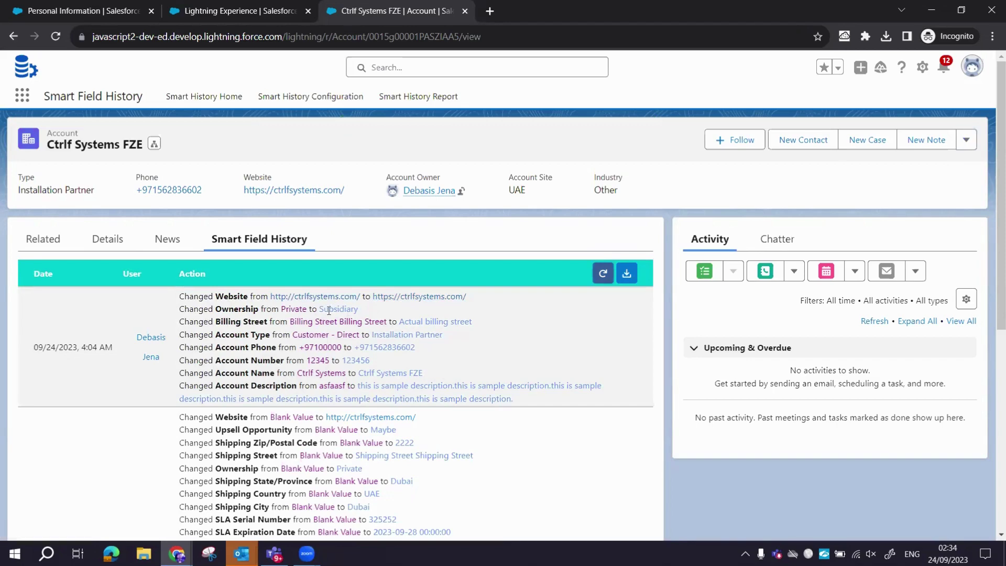
pyautogui.scroll(-6, 318, 394)
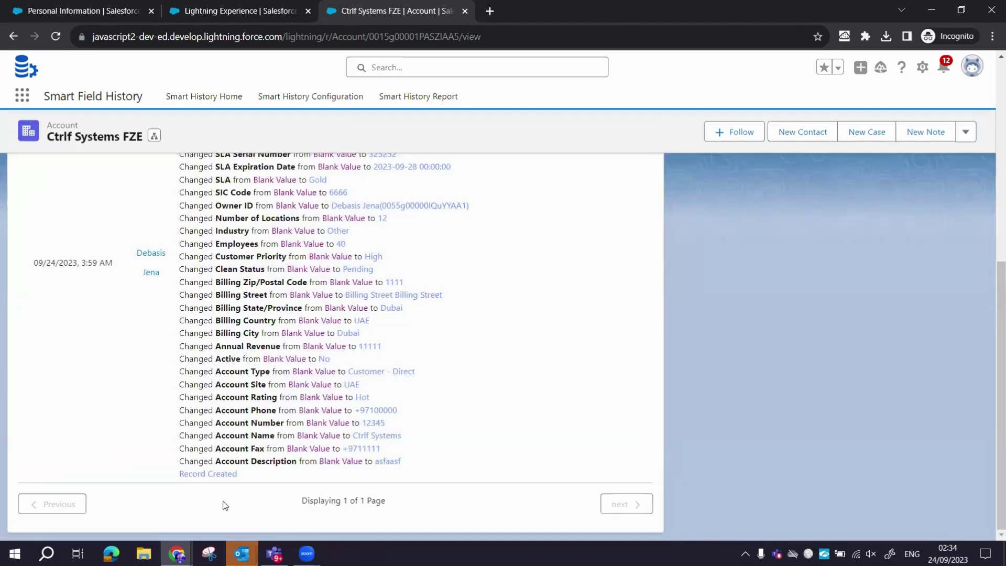
pyautogui.scroll(7, 231, 359)
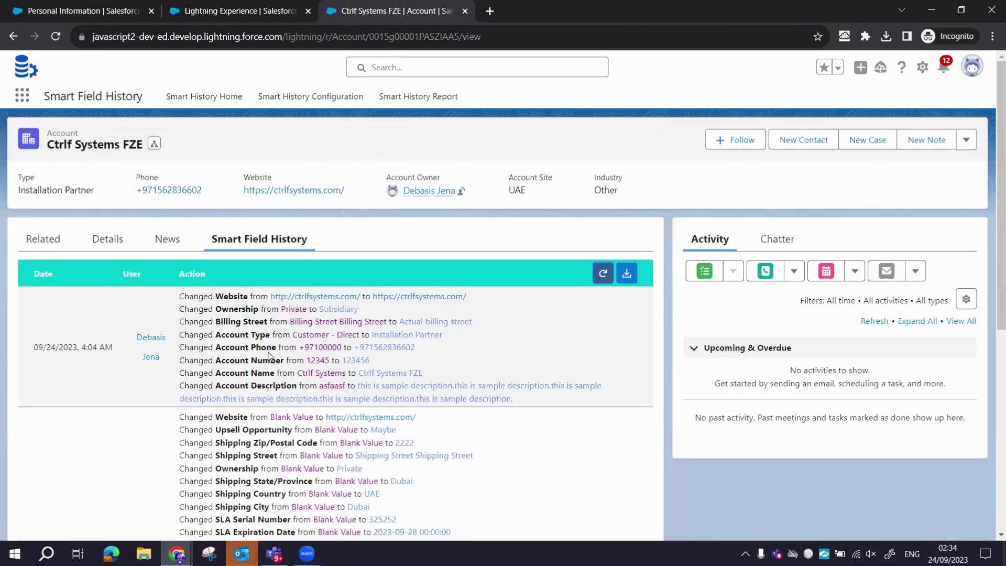
# Download the field history as SmartFieldHistory-202392423428.csv and open it in Excel.
pyautogui.click(626, 273)
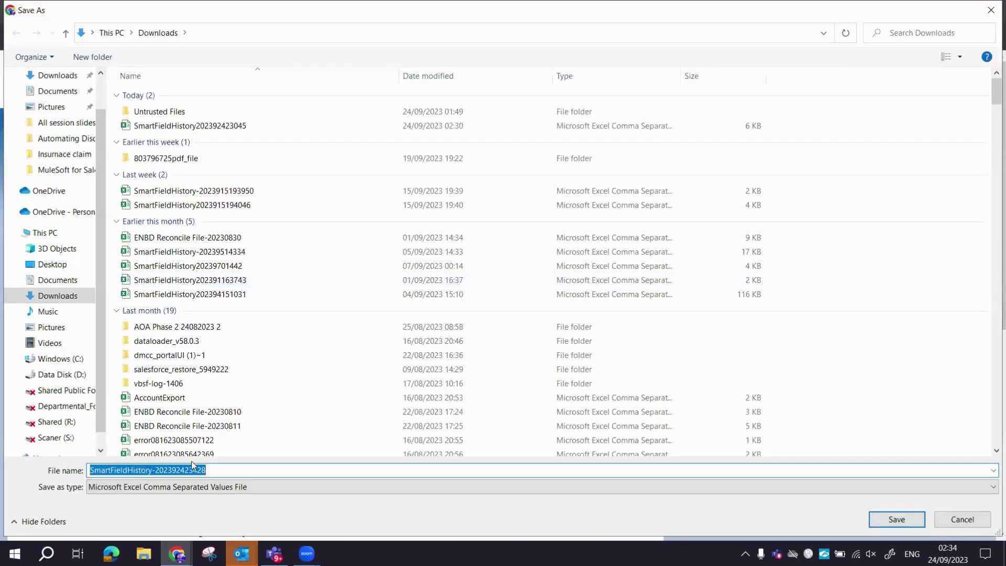
pyautogui.click(882, 521)
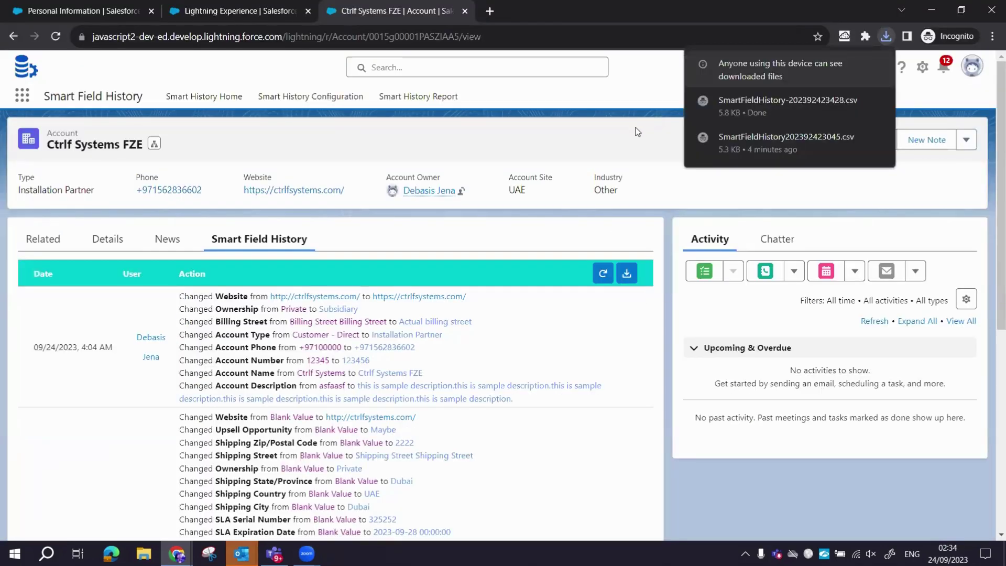
pyautogui.click(887, 37)
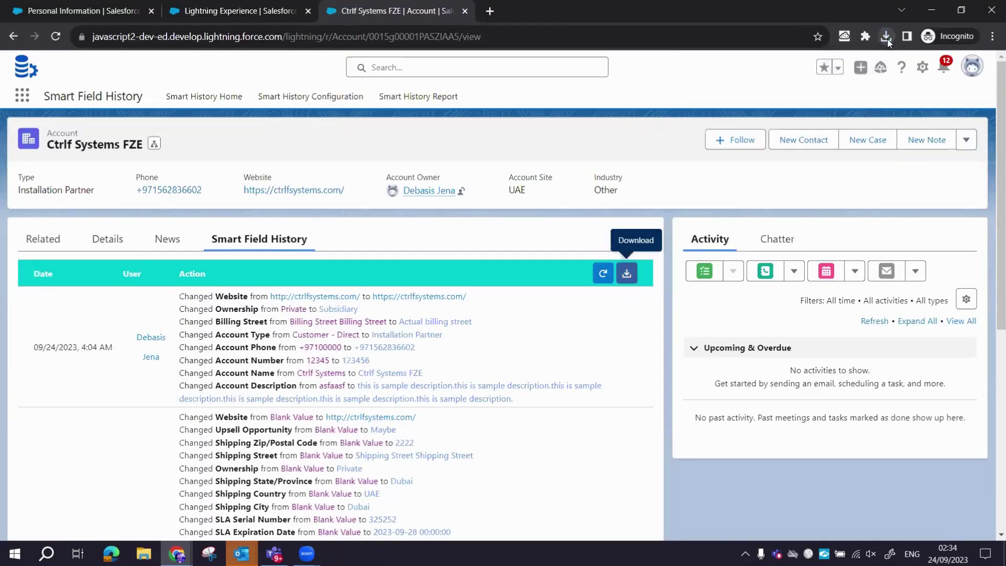
pyautogui.click(886, 38)
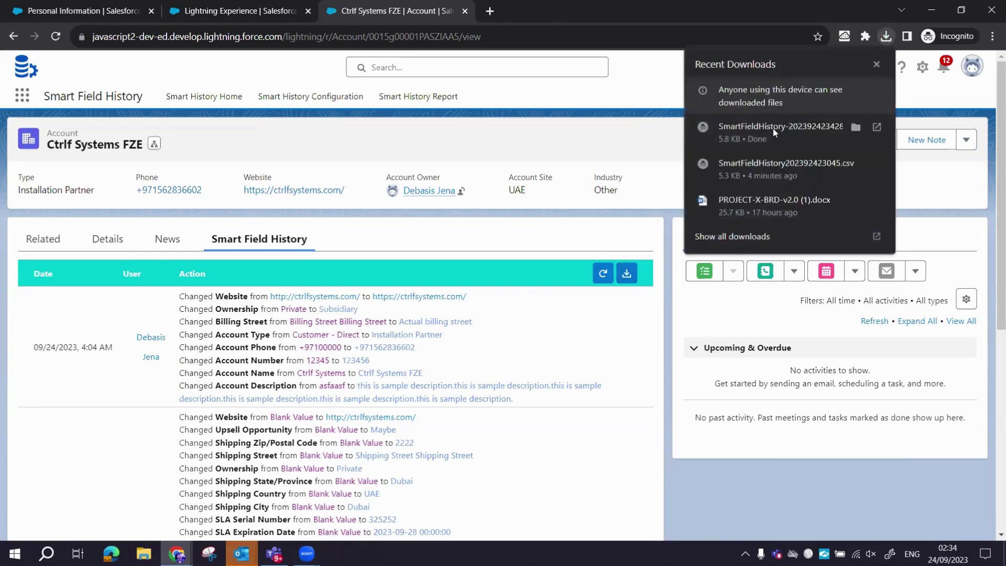
pyautogui.click(874, 127)
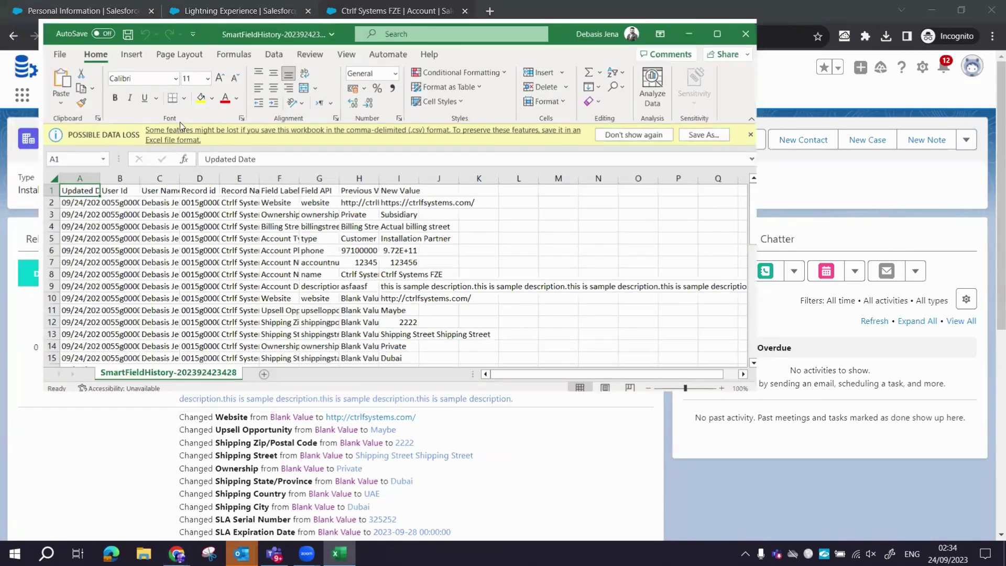
# AutoFit every column of the maximized field-history sheet, then minimize Excel.
pyautogui.doubleClick(207, 35)
pyautogui.click(5, 162)
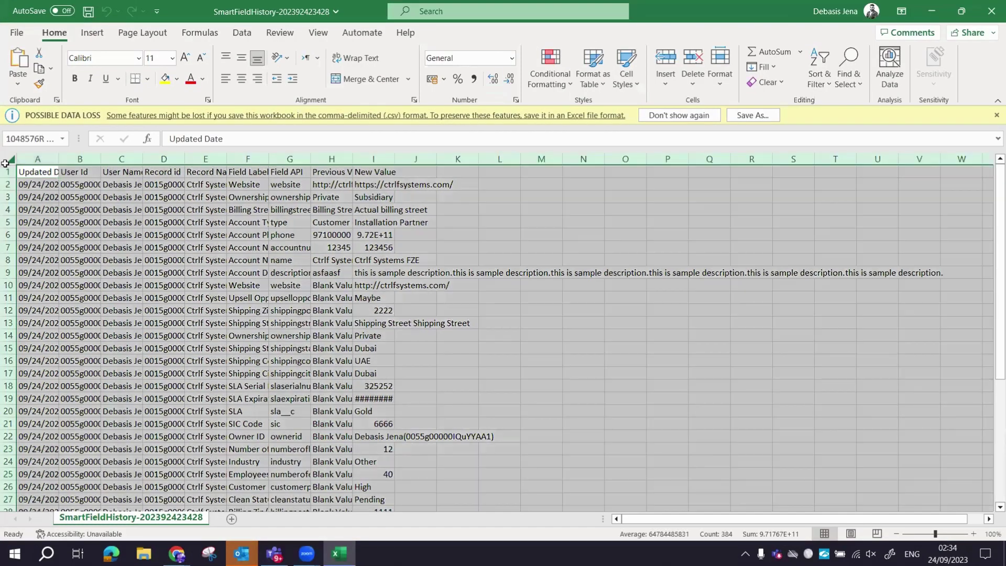
pyautogui.doubleClick(58, 159)
pyautogui.click(250, 286)
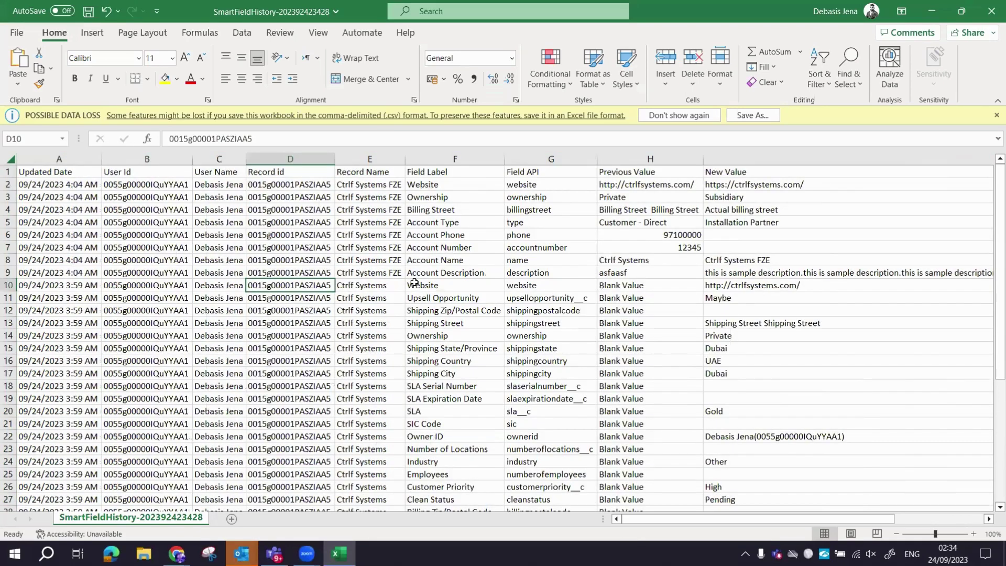
pyautogui.scroll(-7, 414, 282)
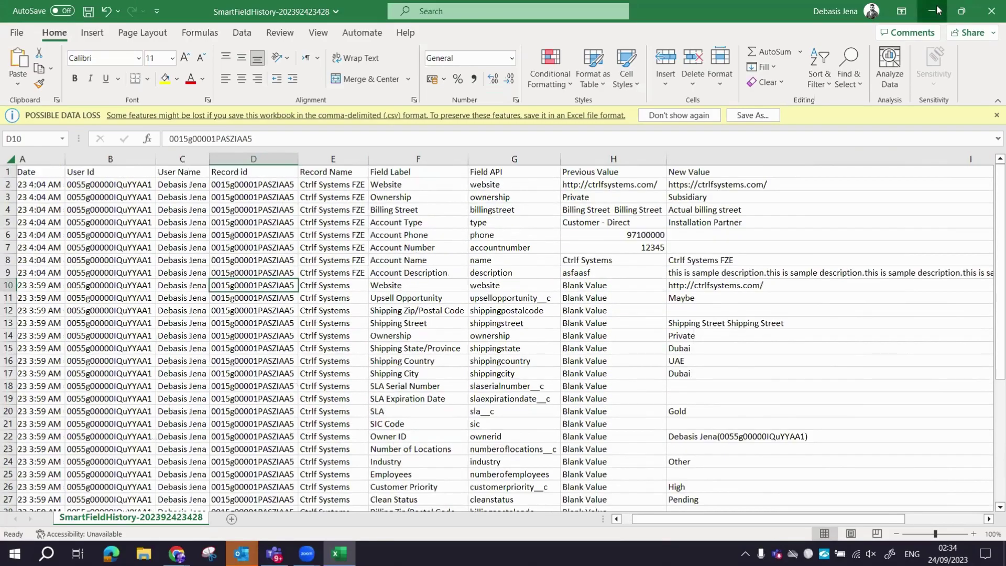
pyautogui.click(934, 11)
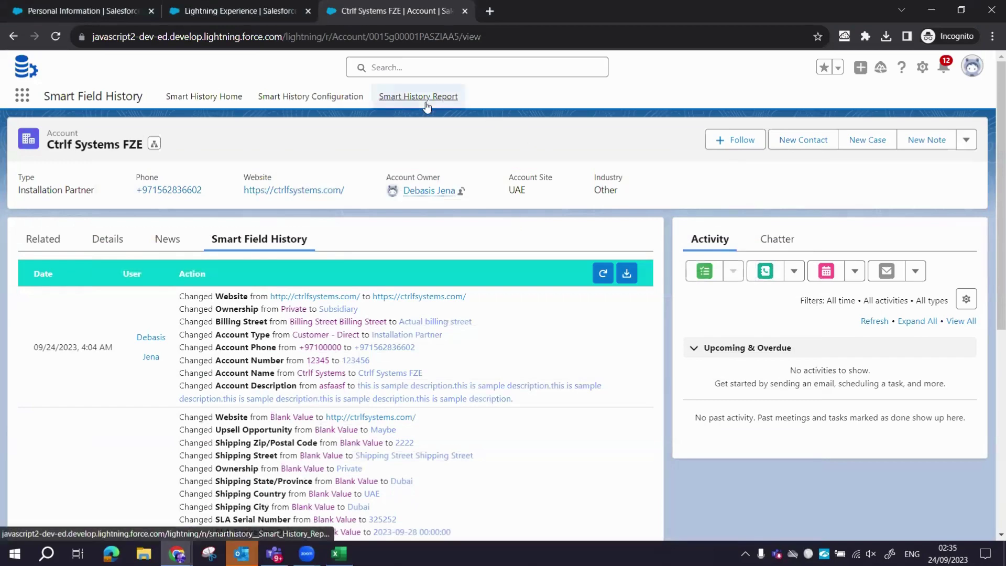
# Migrate standard Account History into Smart History, confirm it, and open Archive to Smart History.
pyautogui.click(221, 97)
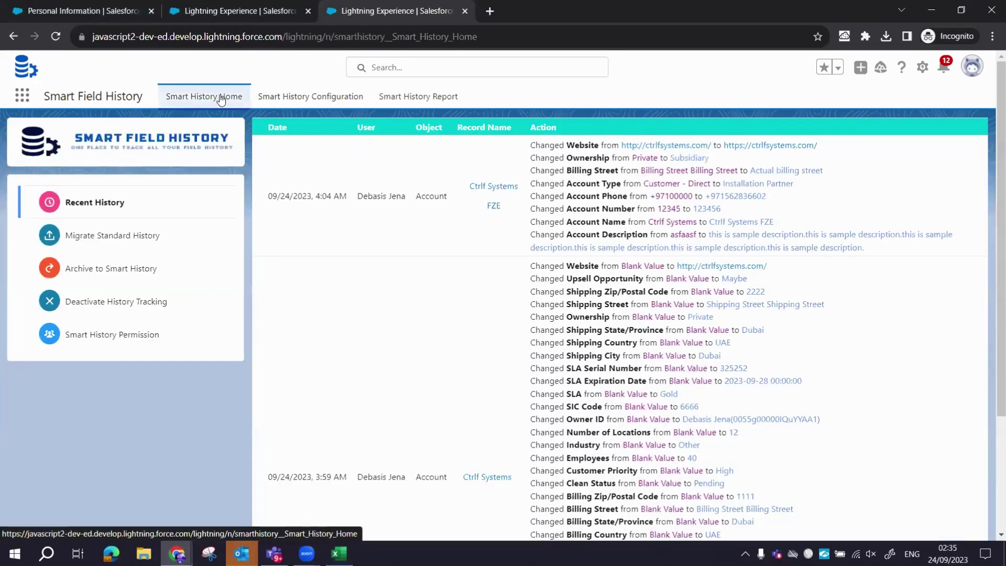
pyautogui.scroll(-2, 486, 317)
pyautogui.scroll(2, 485, 314)
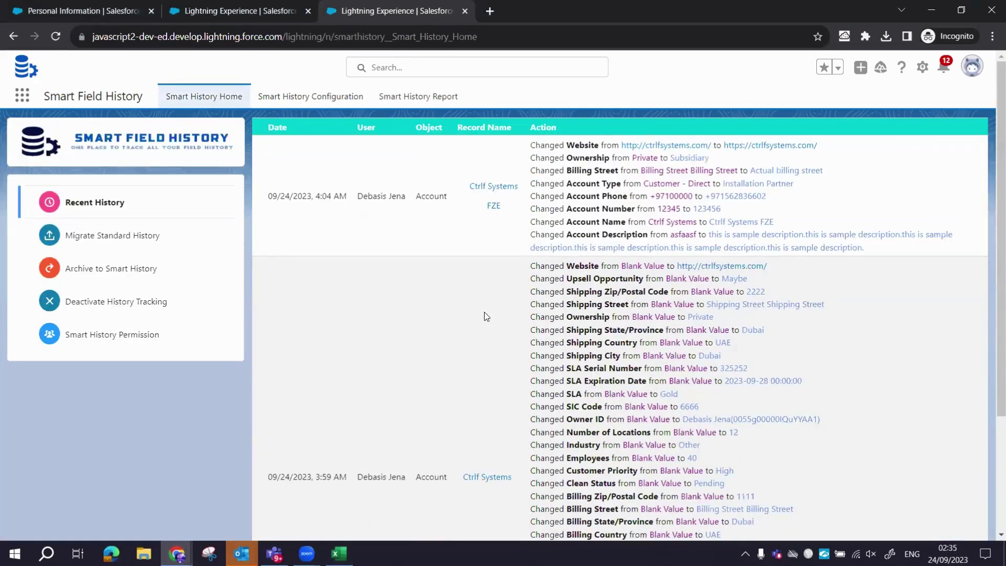
pyautogui.click(165, 233)
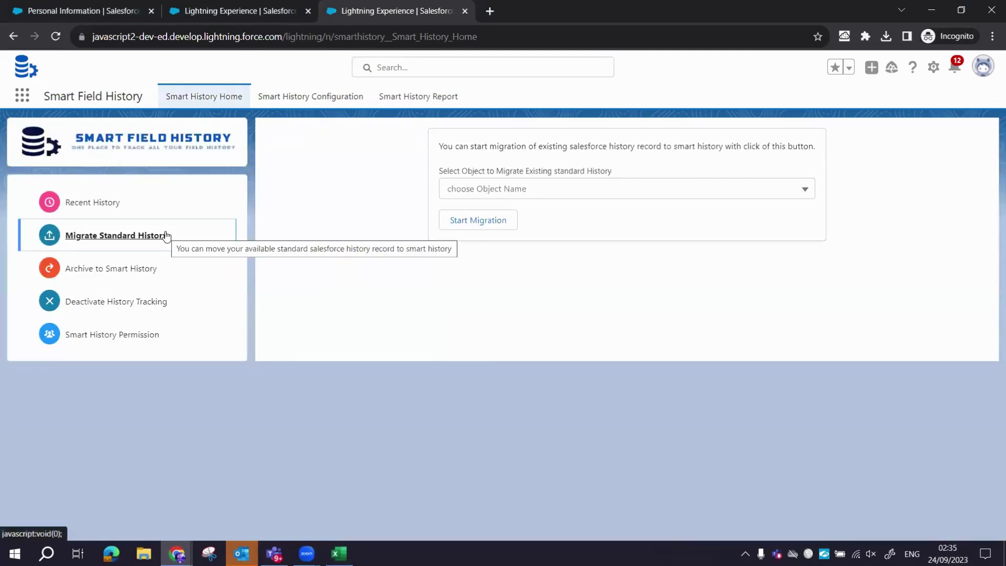
pyautogui.click(592, 190)
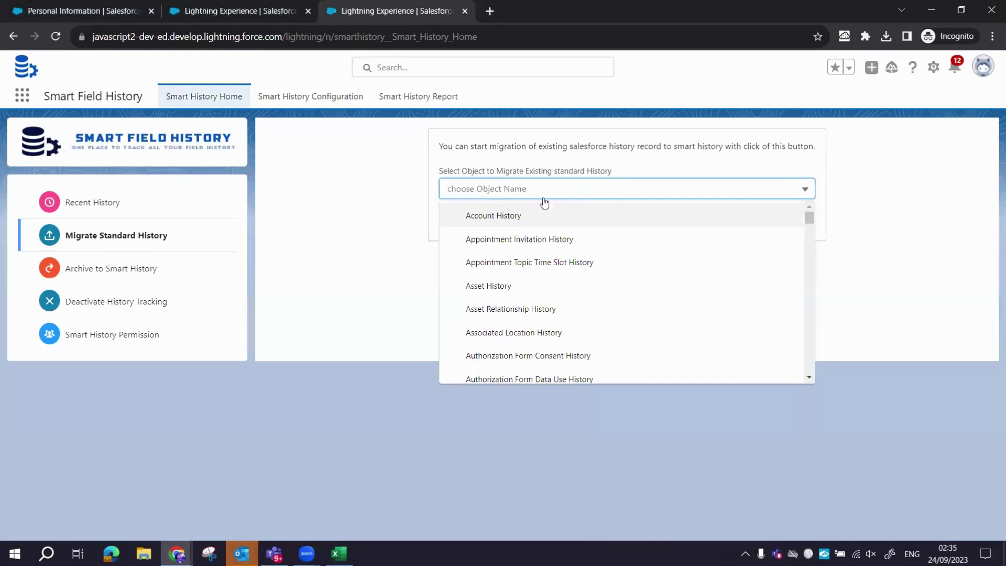
pyautogui.click(490, 220)
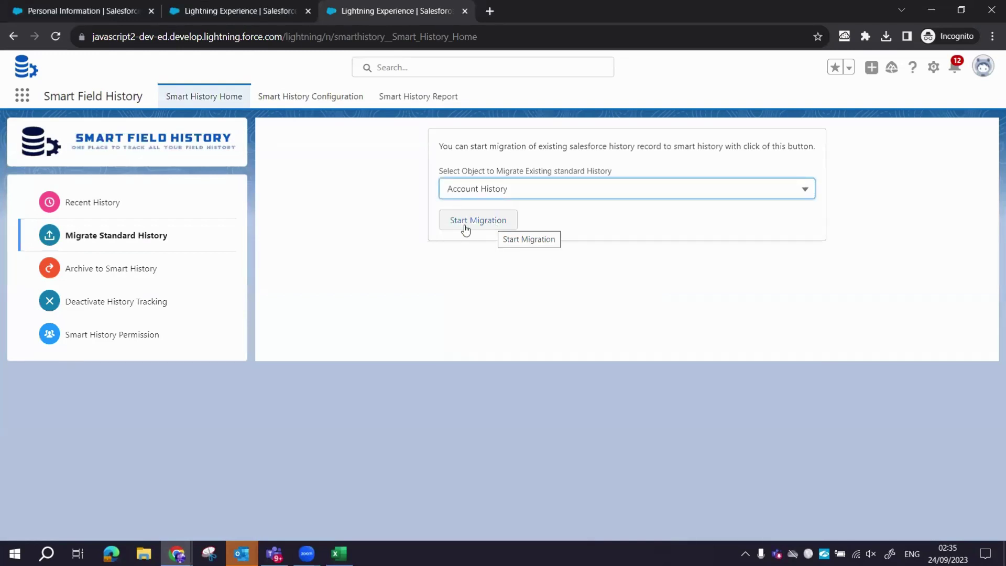
pyautogui.click(465, 226)
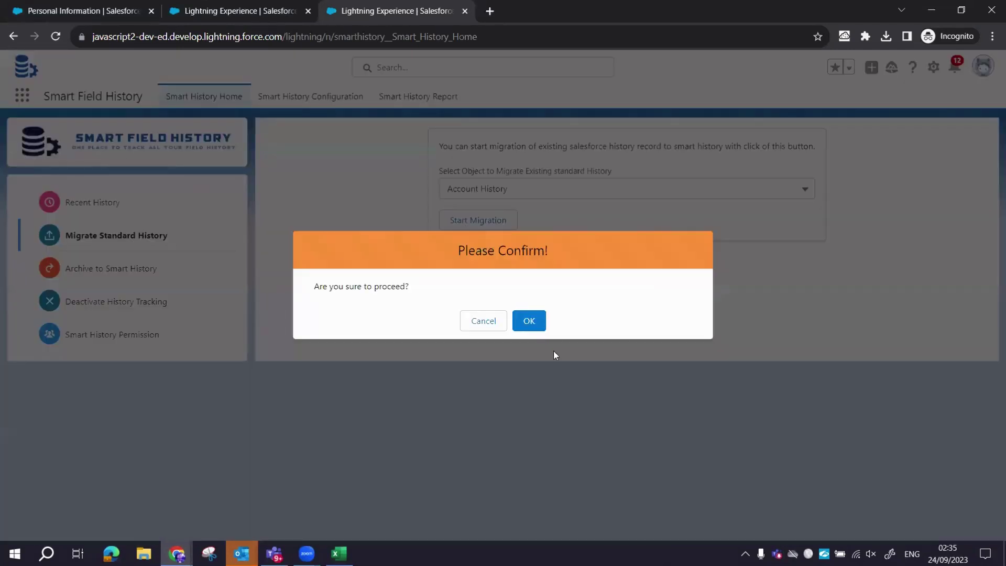
pyautogui.click(530, 320)
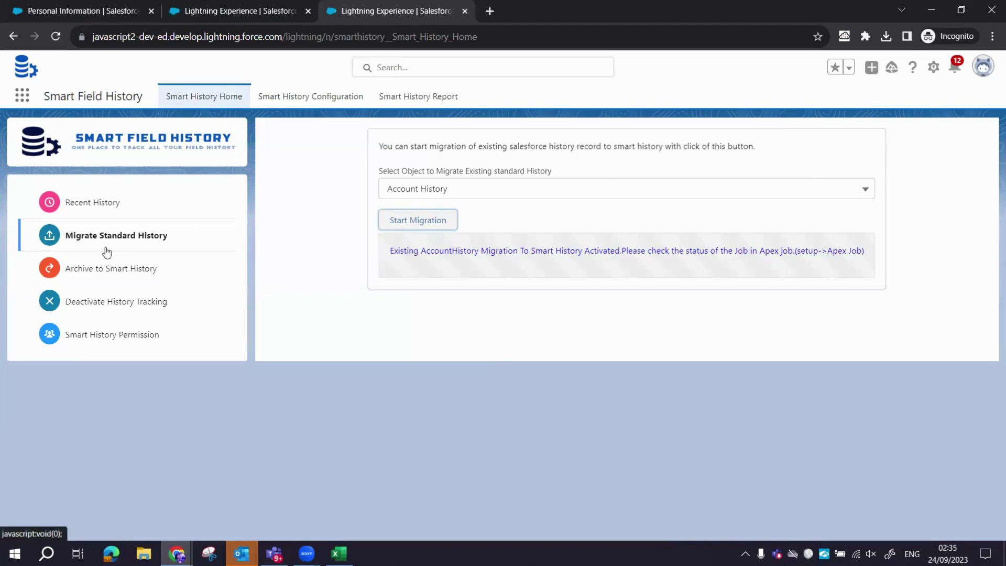
pyautogui.click(96, 270)
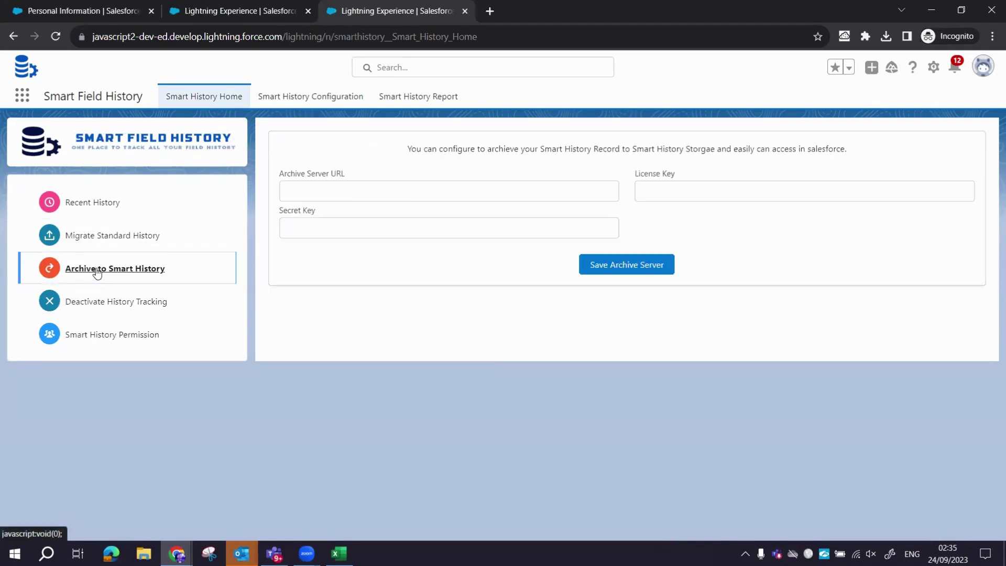
# Try the archive server URL, License Key and Secret Key fields, leaving them empty.
pyautogui.click(342, 191)
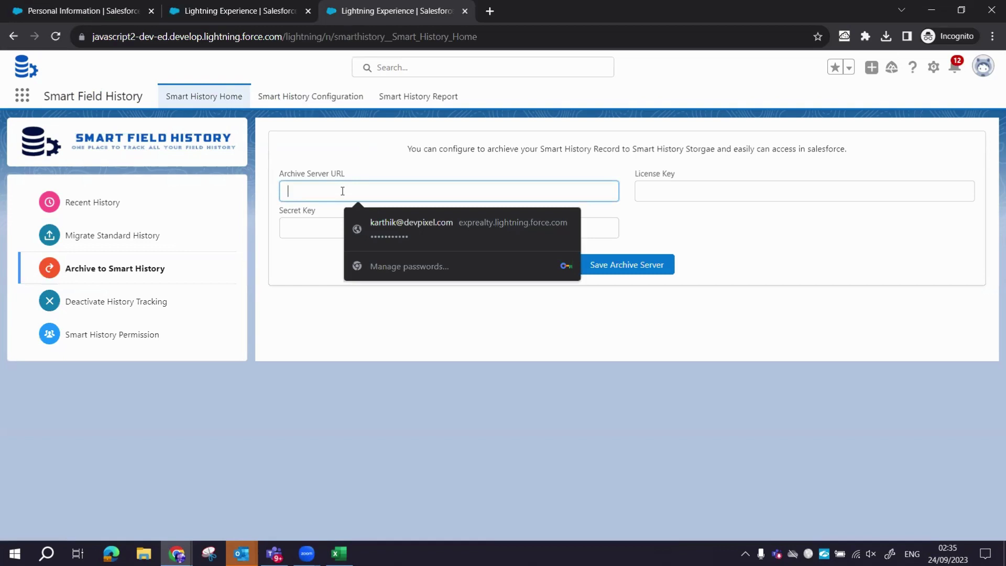
pyautogui.write('url')
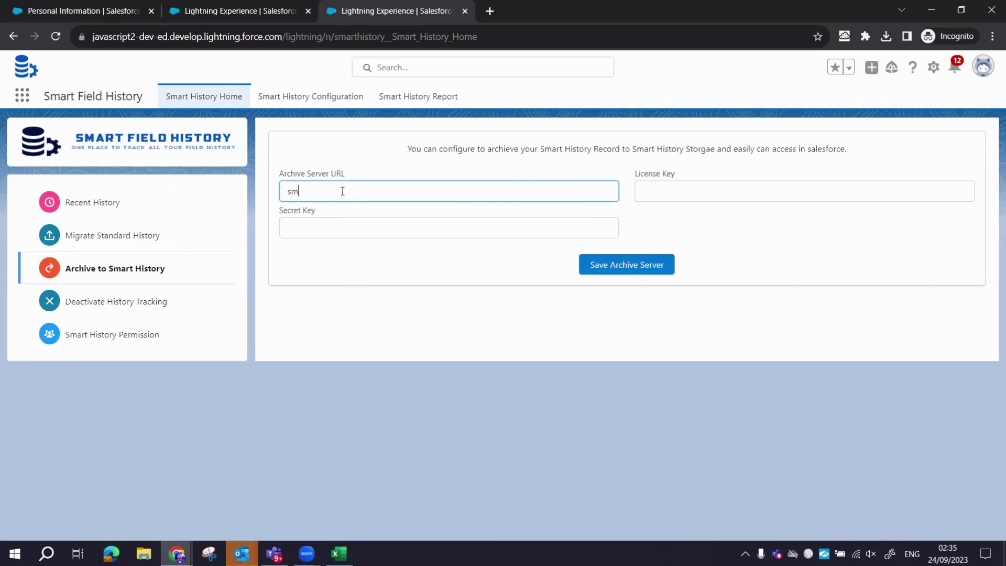
pyautogui.press('BackSpace')
pyautogui.press('BackSpace')
pyautogui.press('BackSpace')
pyautogui.click(665, 186)
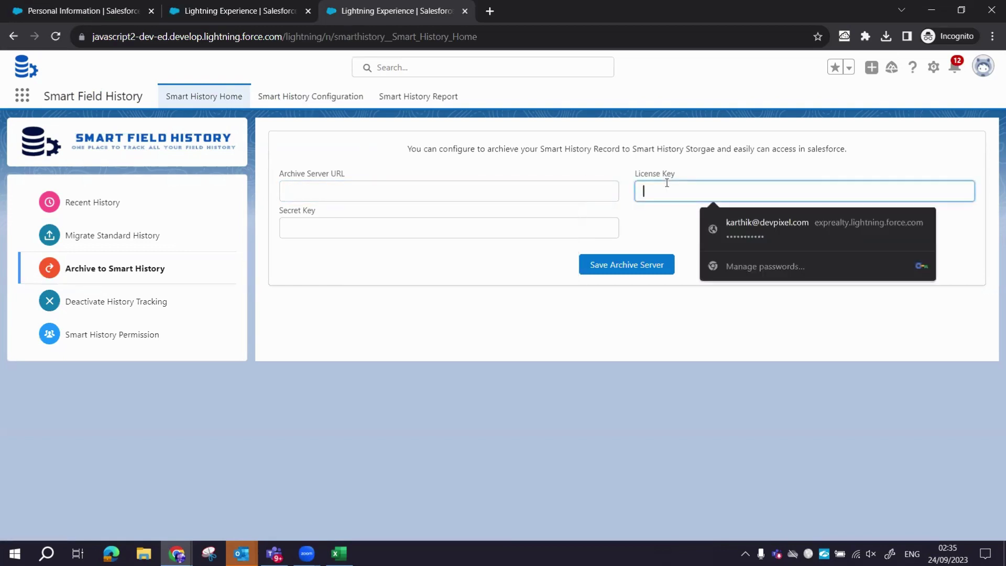
pyautogui.click(460, 224)
pyautogui.click(272, 314)
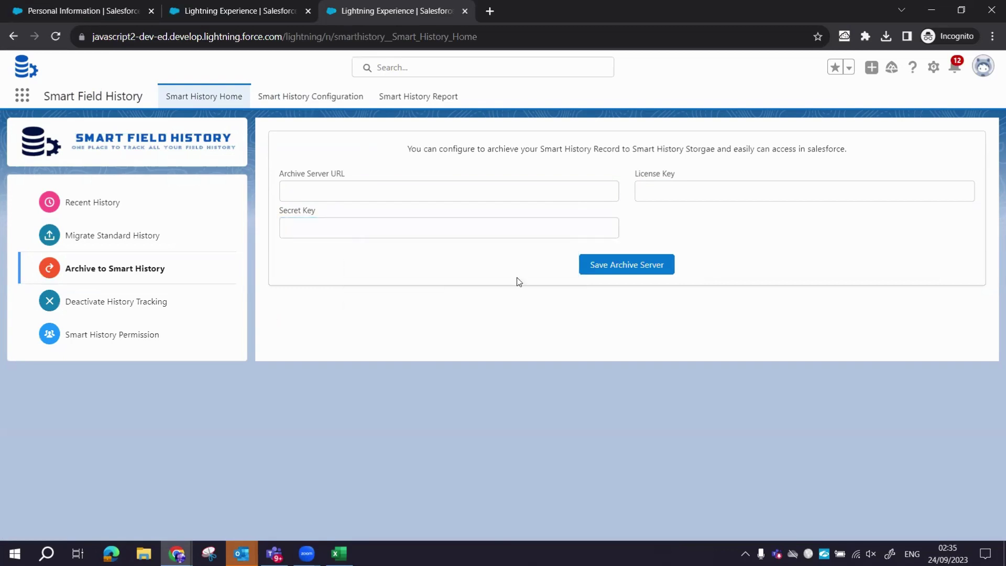
pyautogui.click(652, 265)
# View the Deactivate History Tracking and Smart History Permission pages, then return to Recent History.
pyautogui.click(121, 300)
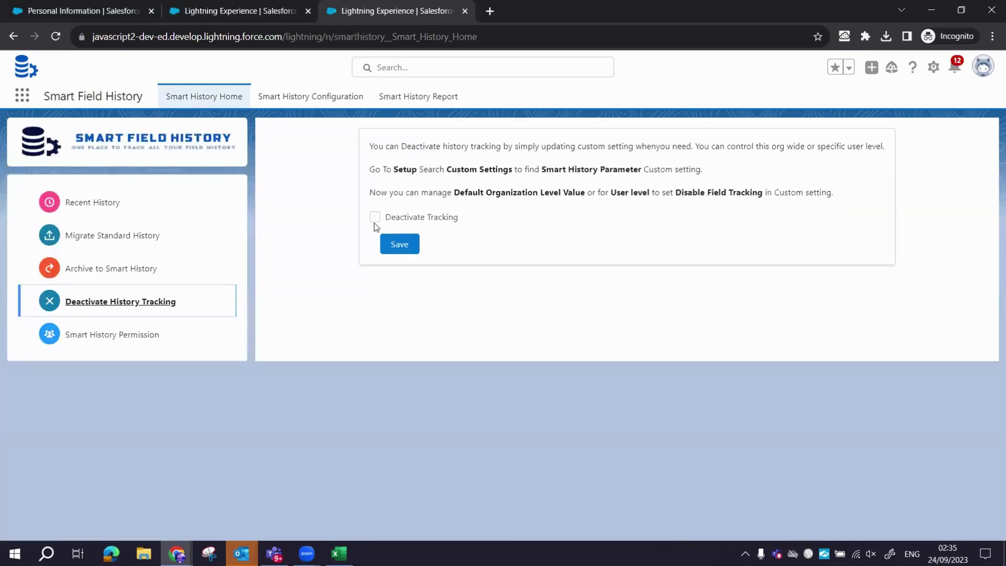
pyautogui.click(119, 335)
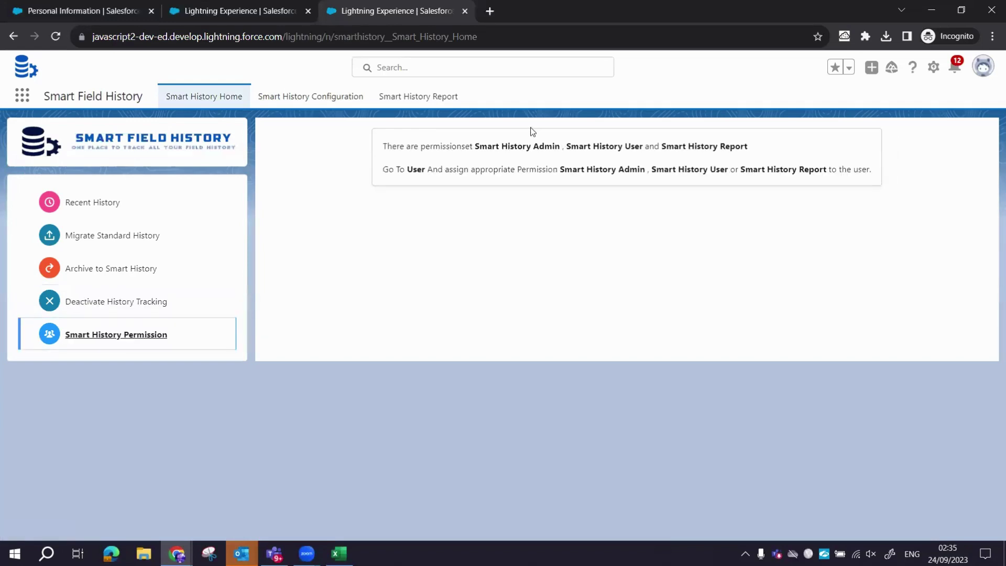
pyautogui.click(95, 219)
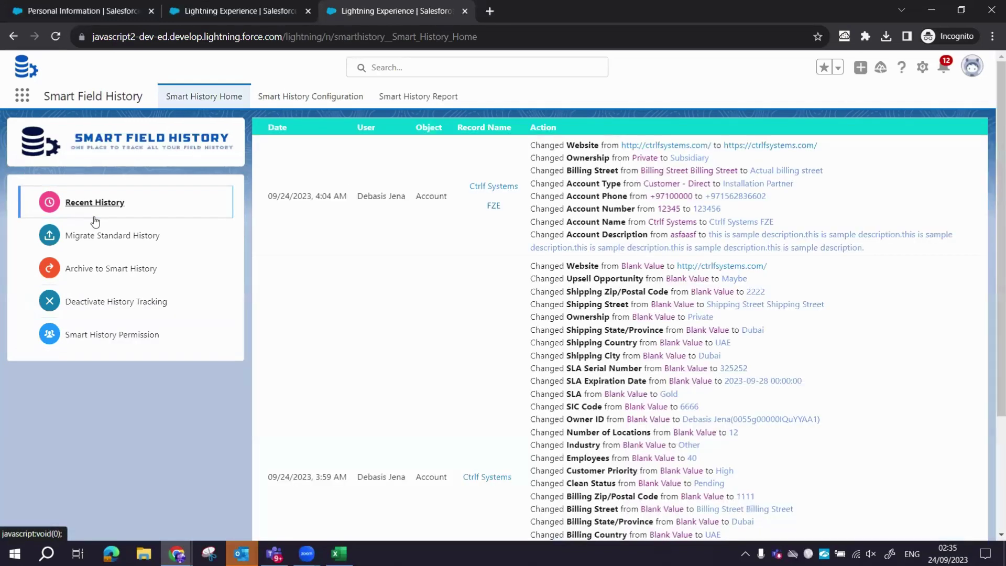